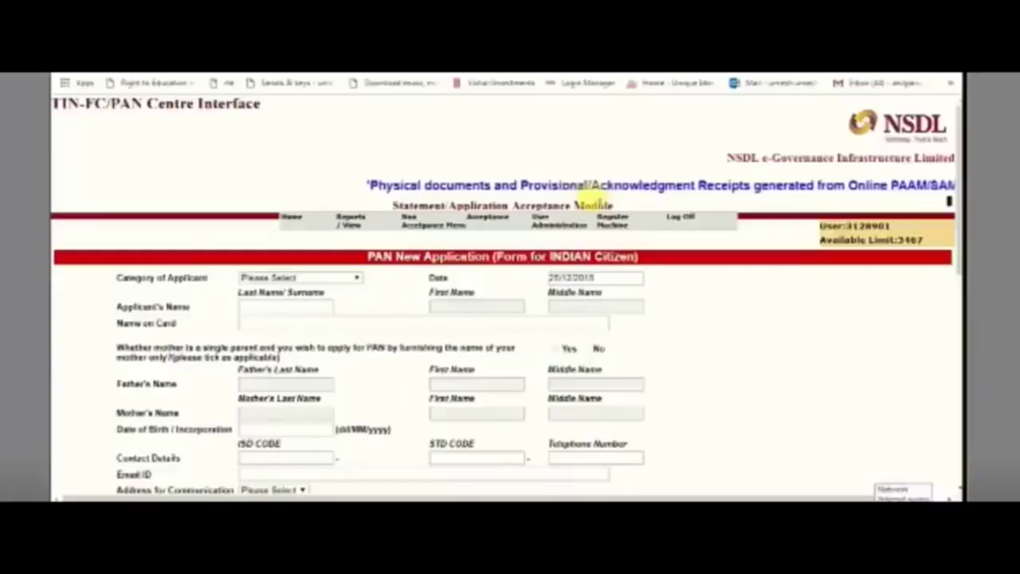
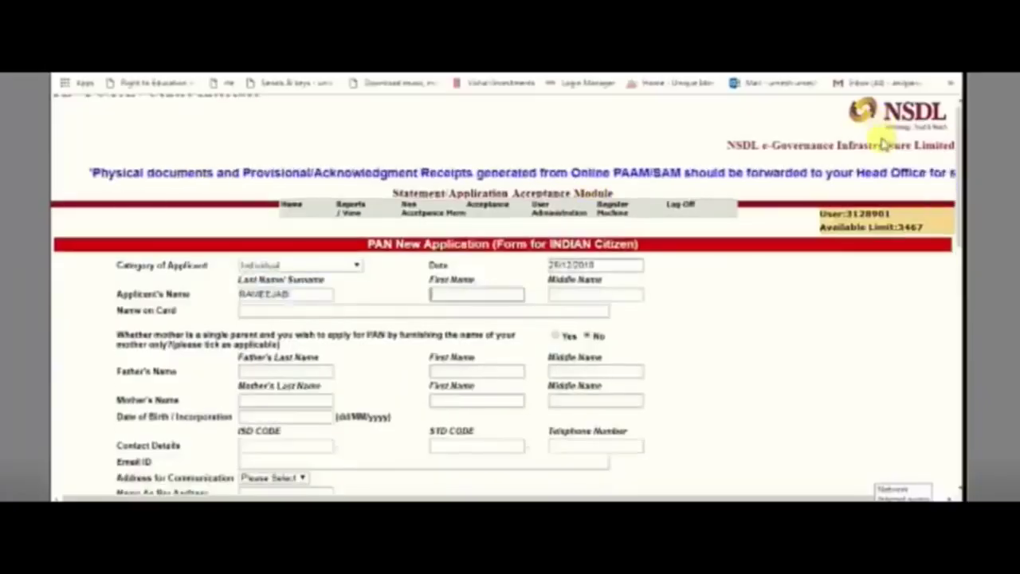
# Step: Enter the applicant's surname and first name and the father's name
pyautogui.press('Tab')
pyautogui.press('Tab')
pyautogui.press('Tab')
pyautogui.press('Tab')
pyautogui.press('Tab')
pyautogui.press('Tab')
pyautogui.press('Tab')
pyautogui.write('ABDUL')
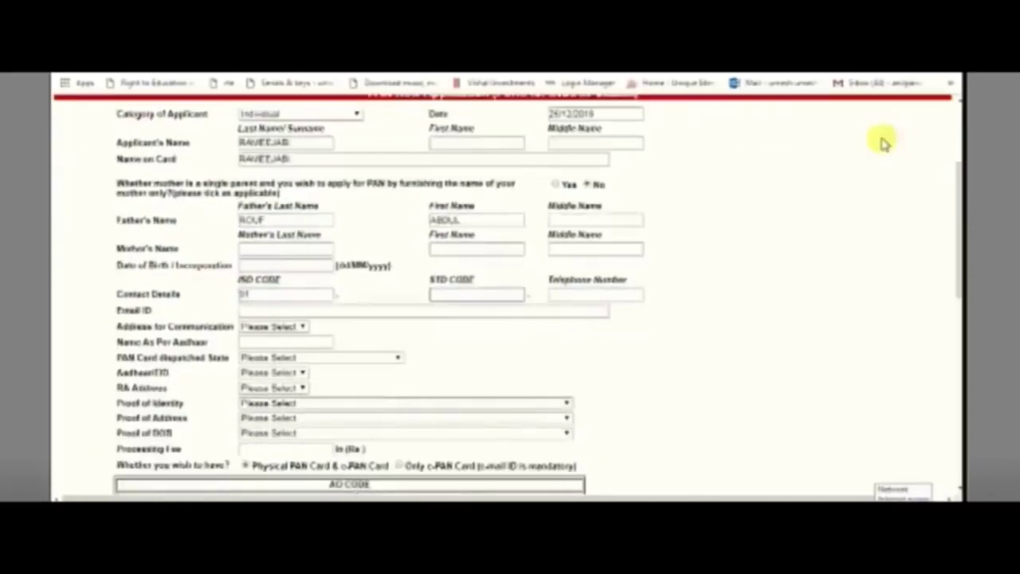
pyautogui.press('Tab')
pyautogui.press('Tab')
# Step: Fill in the mobile number, e-mail, nationality INDIAN, name and Aadhaar number
pyautogui.press('Tab')
pyautogui.press('Tab')
pyautogui.write('INDIAN')
pyautogui.press('Tab')
pyautogui.write('RAVEEJAB')
# Step: Choose the proof document option and enter AO code KAR / W / 221
pyautogui.press('Tab')
pyautogui.press('Tab')
pyautogui.press('Tab')
pyautogui.press('Down')
pyautogui.press('Tab')
pyautogui.press('Down')
pyautogui.press('Tab')
pyautogui.press('Down')
pyautogui.press('Tab')
pyautogui.press('Tab')
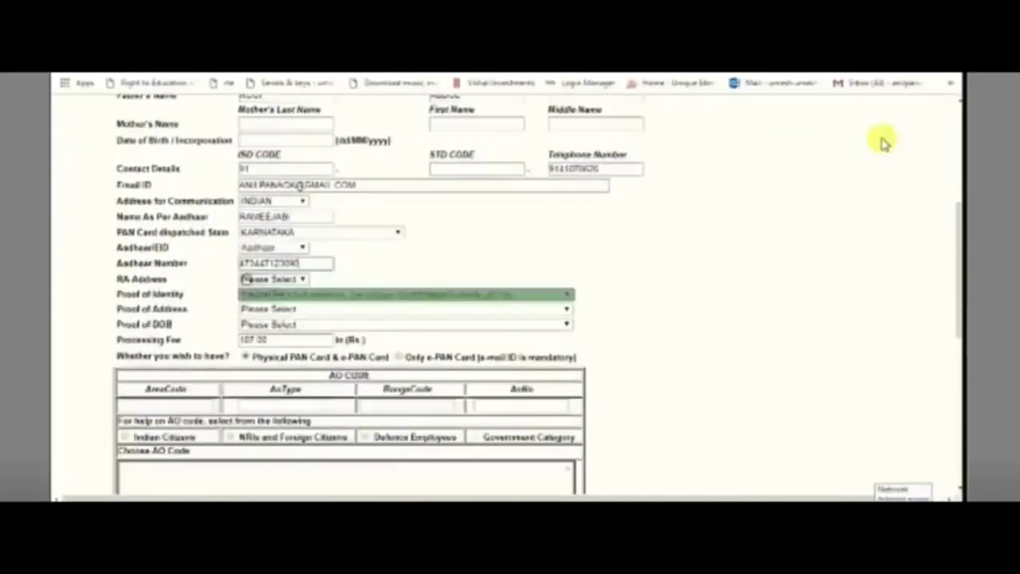
pyautogui.write('KAR')
pyautogui.press('Tab')
pyautogui.write('W')
pyautogui.press('Tab')
pyautogui.write('221')
pyautogui.scroll(-5, 883, 143)
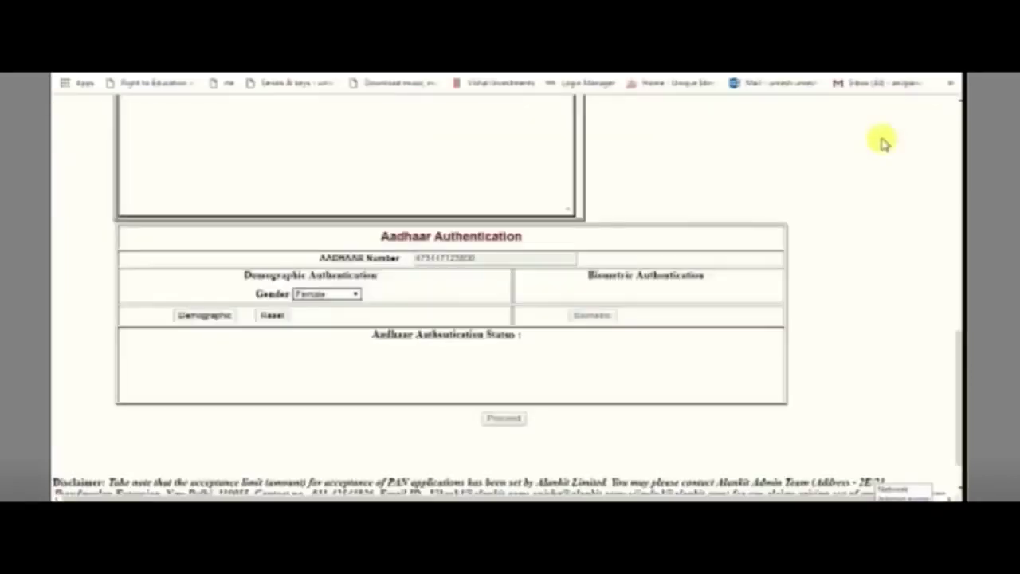
pyautogui.scroll(10, 683, 307)
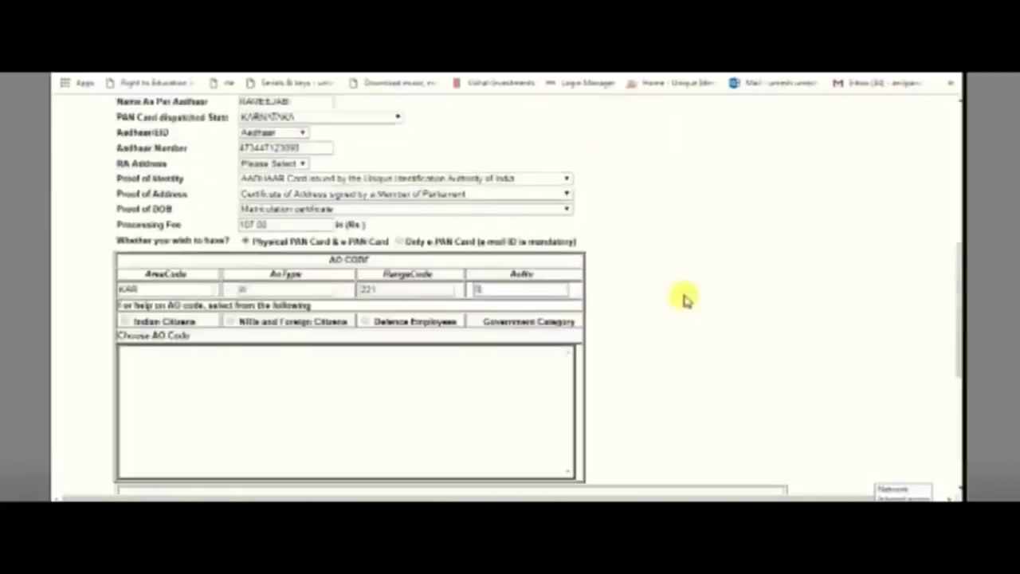
pyautogui.scroll(5, 683, 299)
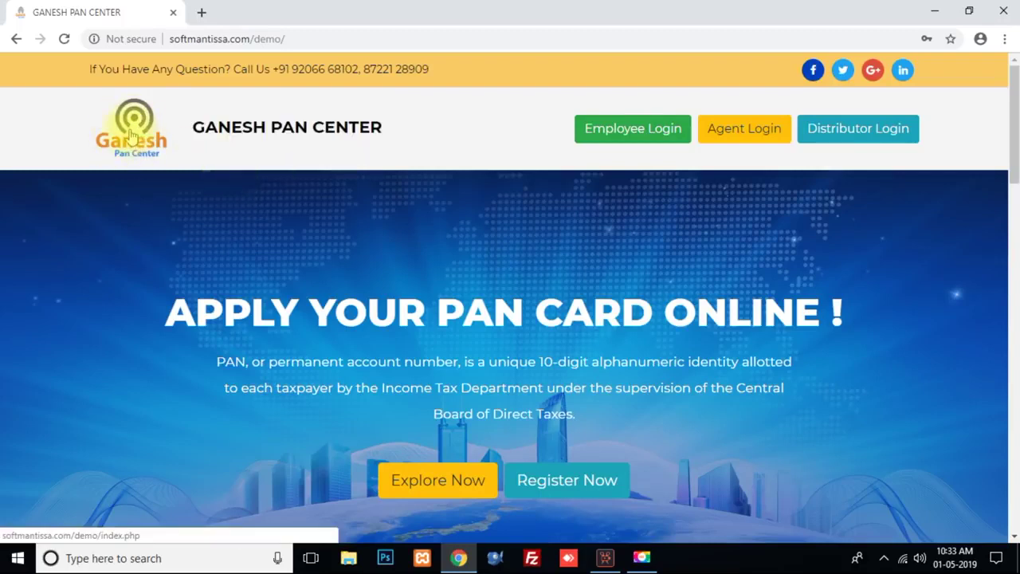
pyautogui.moveTo(273, 70); pyautogui.dragTo(427, 71)
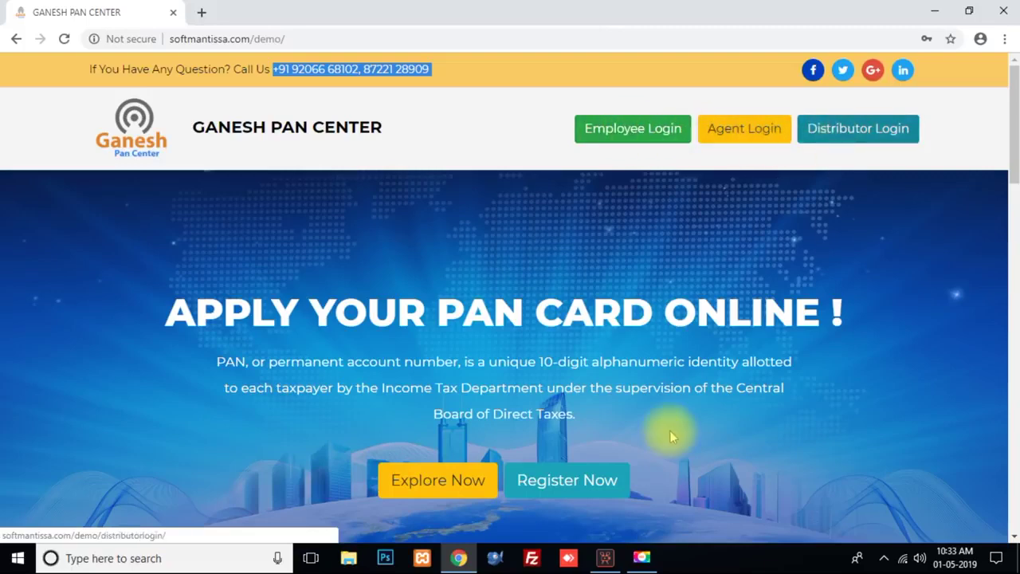
pyautogui.scroll(-3, 664, 433)
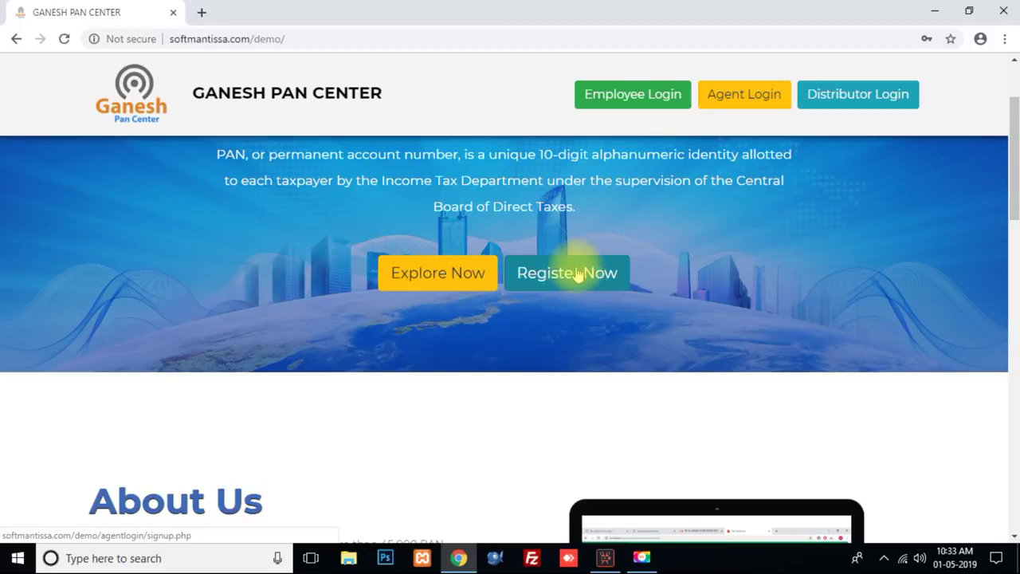
pyautogui.scroll(-3, 273, 391)
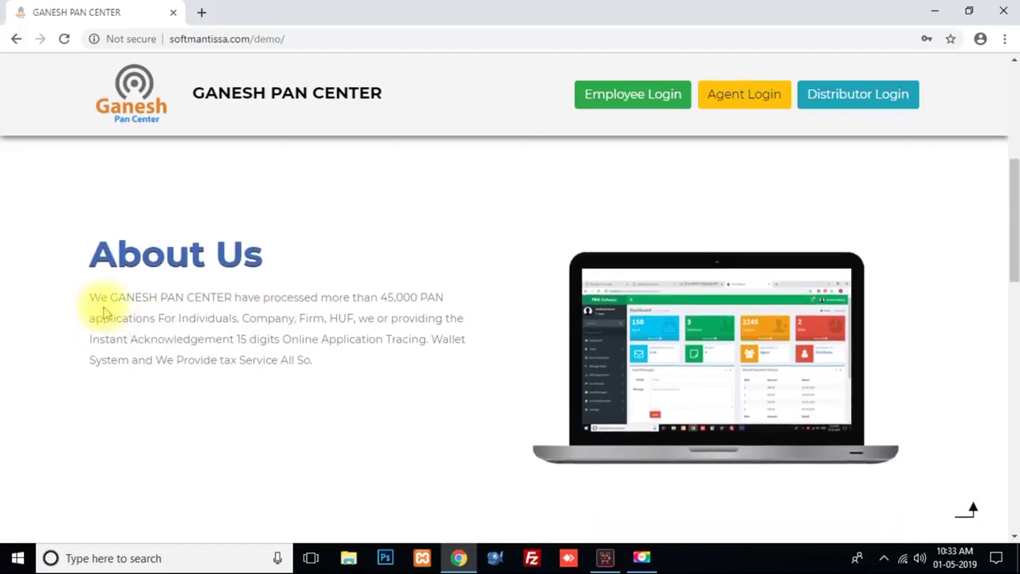
pyautogui.moveTo(92, 295); pyautogui.dragTo(416, 373)
pyautogui.scroll(-4, 416, 373)
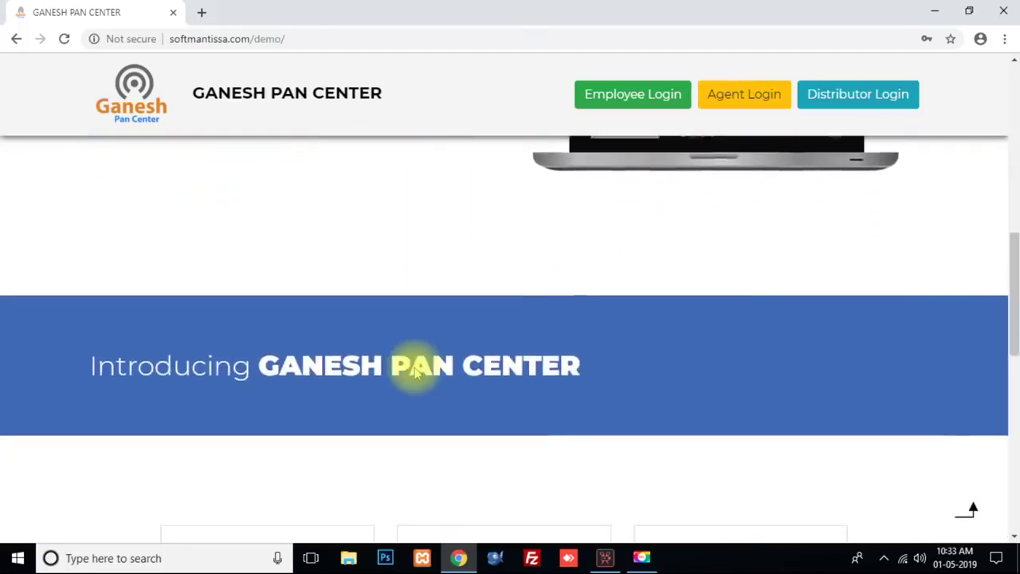
pyautogui.click(265, 307)
pyautogui.moveTo(266, 306); pyautogui.dragTo(587, 305)
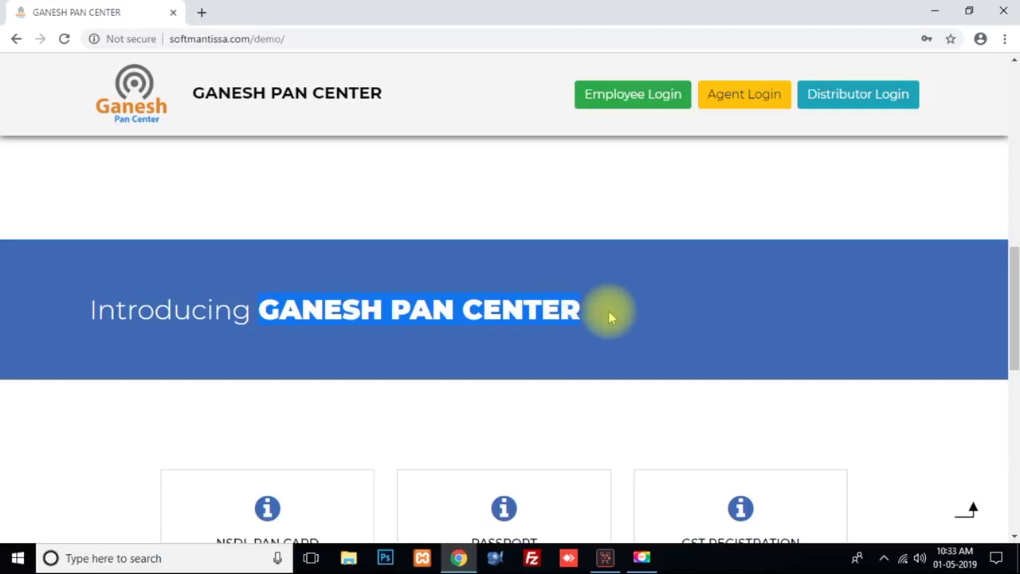
pyautogui.scroll(-1, 597, 331)
pyautogui.scroll(-3, 594, 330)
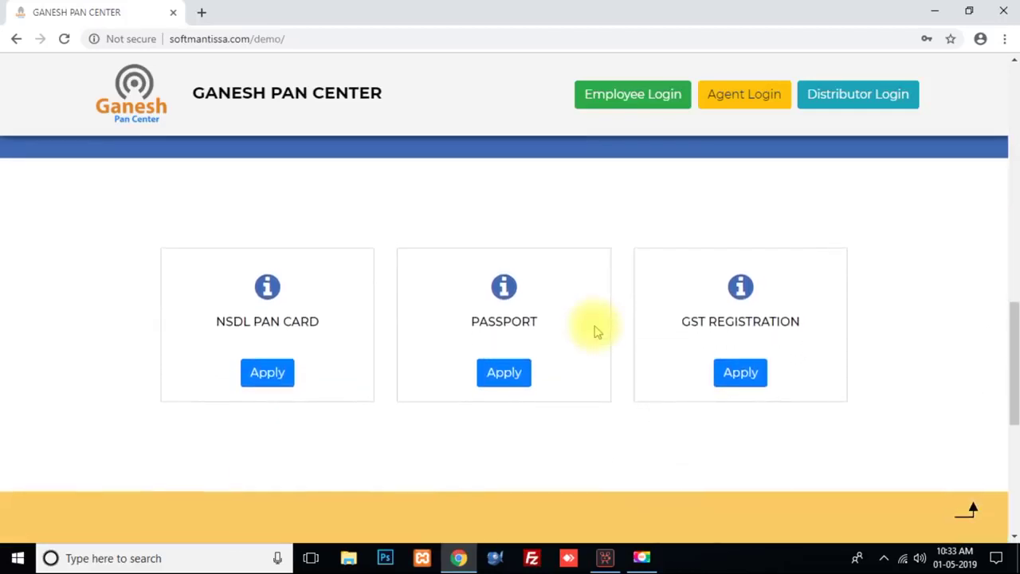
pyautogui.moveTo(216, 297); pyautogui.dragTo(313, 296)
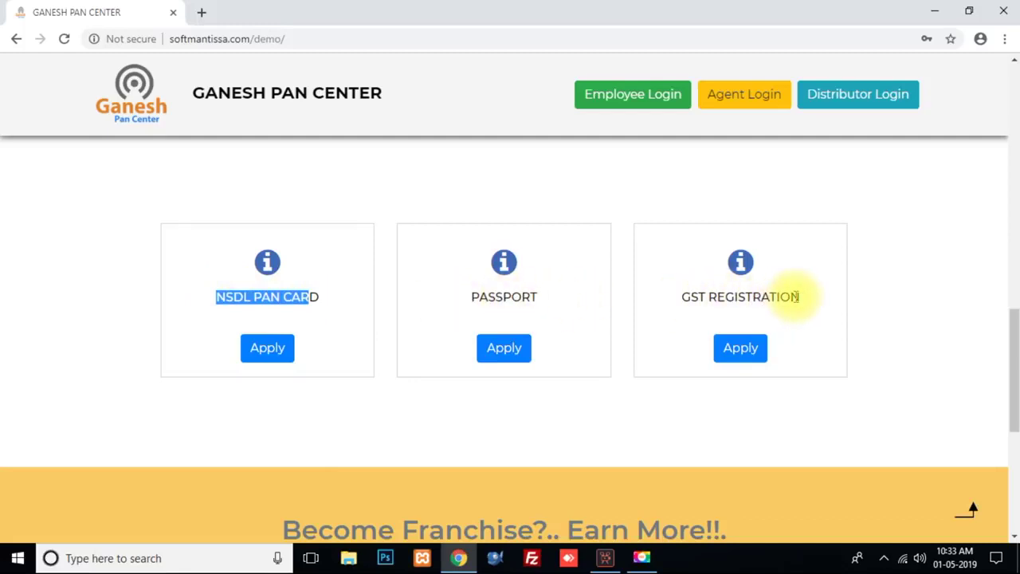
pyautogui.scroll(-3, 797, 297)
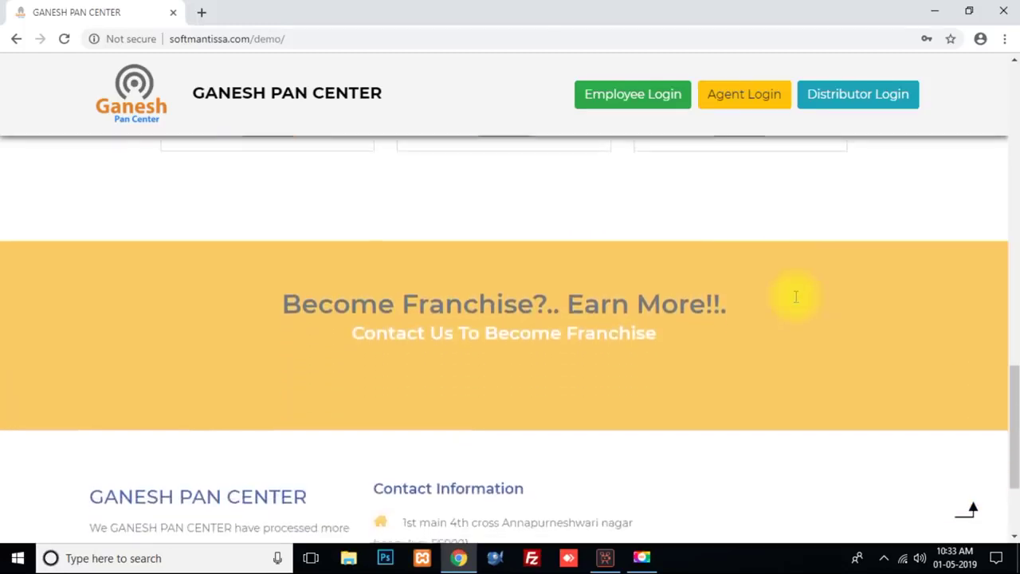
pyautogui.scroll(3, 794, 296)
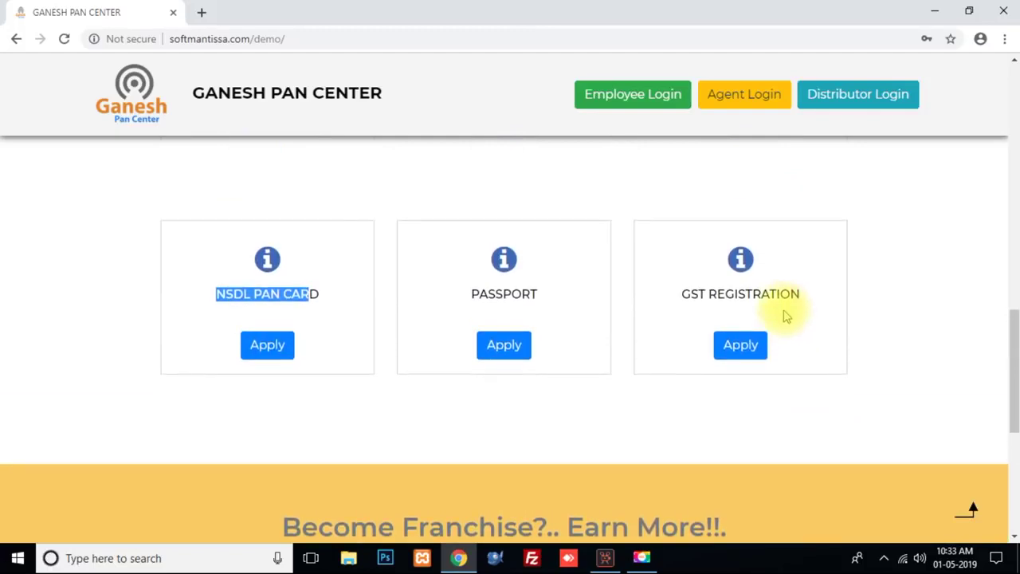
pyautogui.scroll(-4, 786, 314)
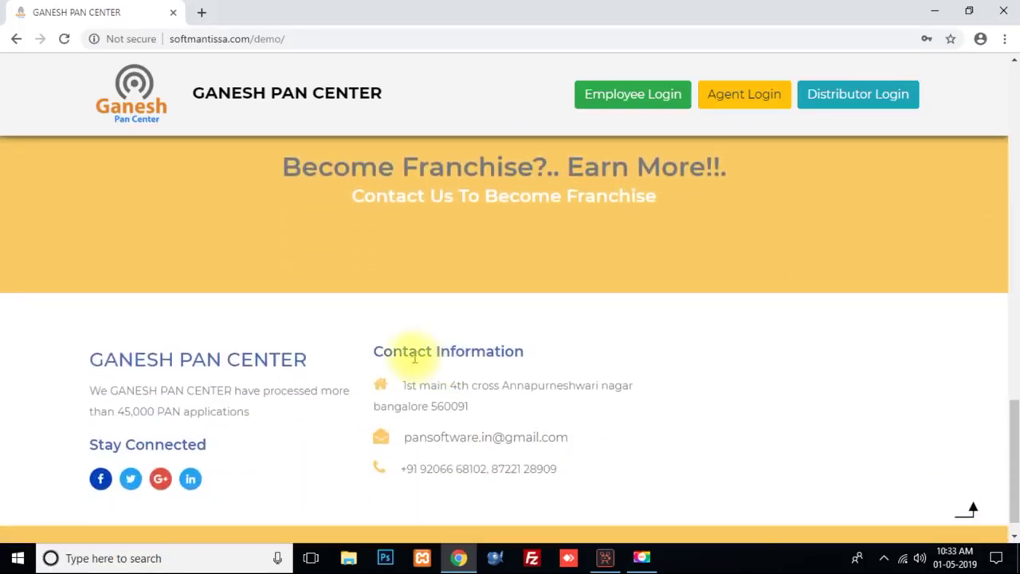
pyautogui.moveTo(372, 351); pyautogui.dragTo(526, 352)
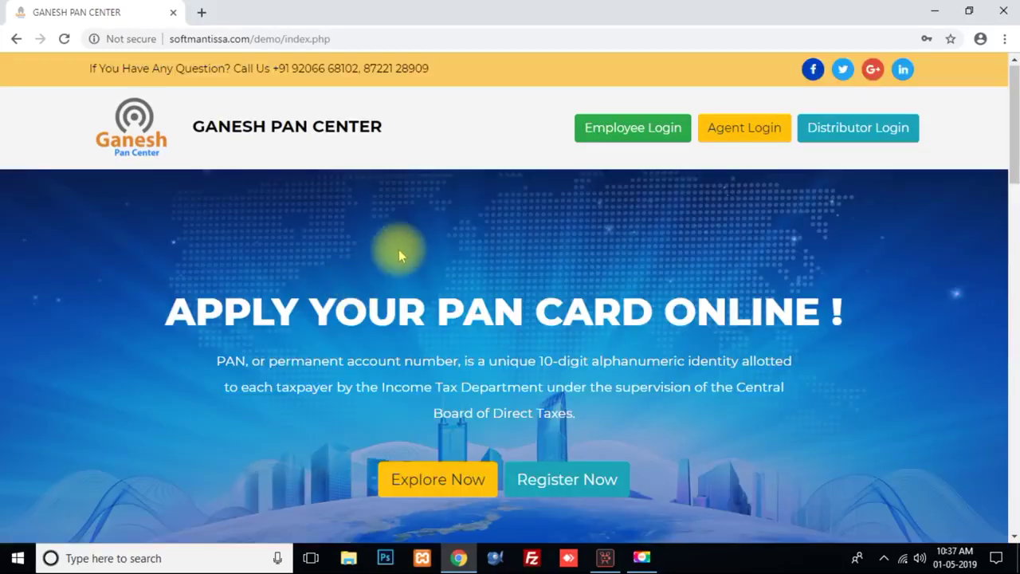
# Step: Go to the /adminlogin page and sign in with the saved admin credentials
pyautogui.click(291, 35)
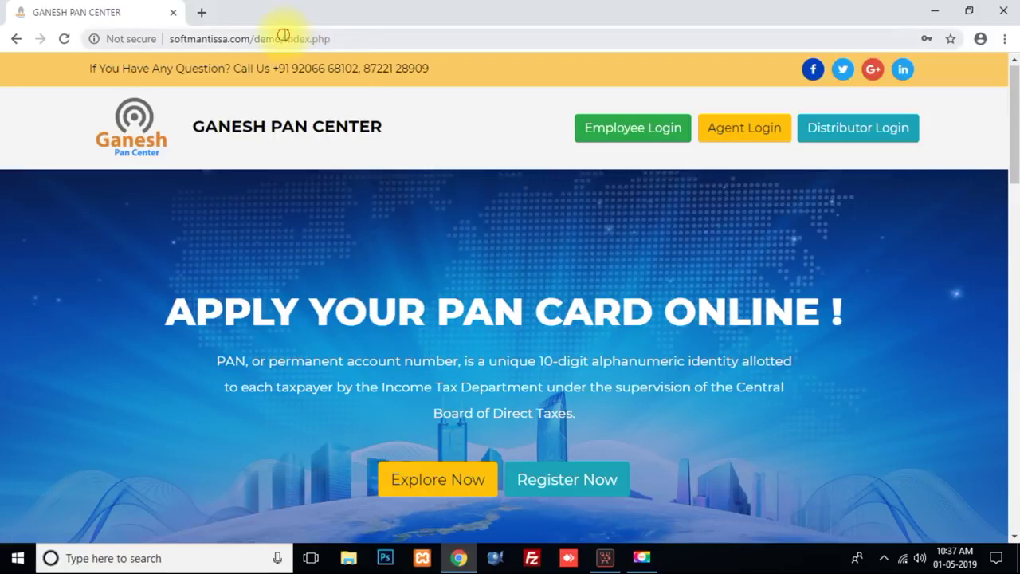
pyautogui.press('BackSpace')
pyautogui.press('BackSpace')
pyautogui.press('BackSpace')
pyautogui.press('BackSpace')
pyautogui.press('BackSpace')
pyautogui.press('BackSpace')
pyautogui.press('BackSpace')
pyautogui.press('BackSpace')
pyautogui.press('BackSpace')
pyautogui.write('ad')
pyautogui.press('Return')
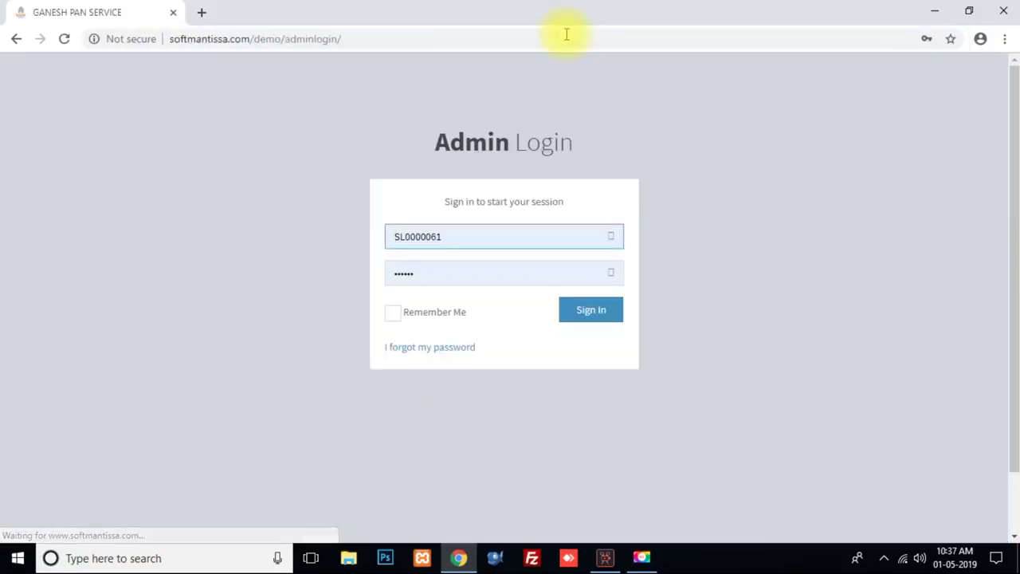
pyautogui.doubleClick(462, 239)
pyautogui.click(765, 306)
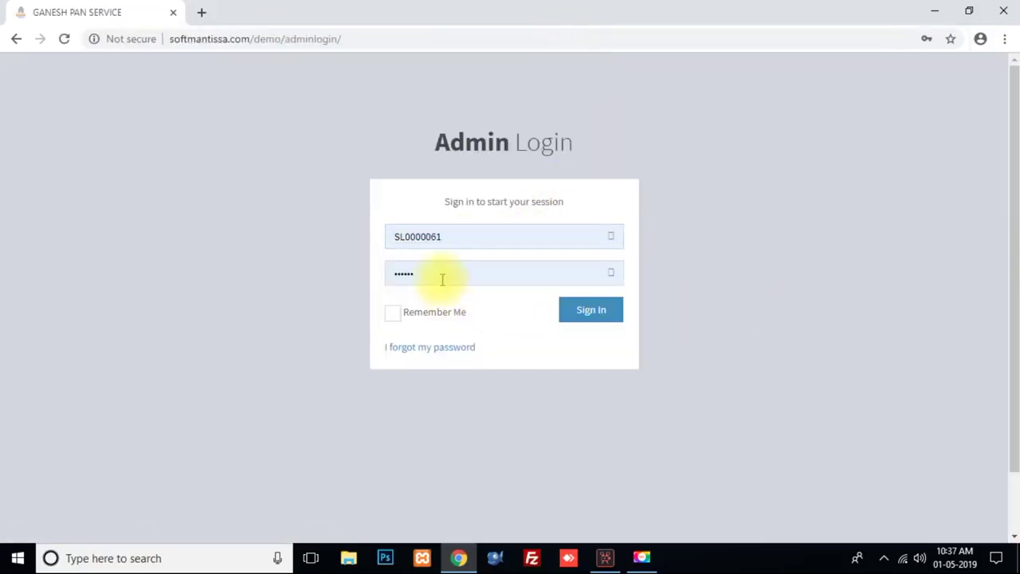
pyautogui.click(594, 310)
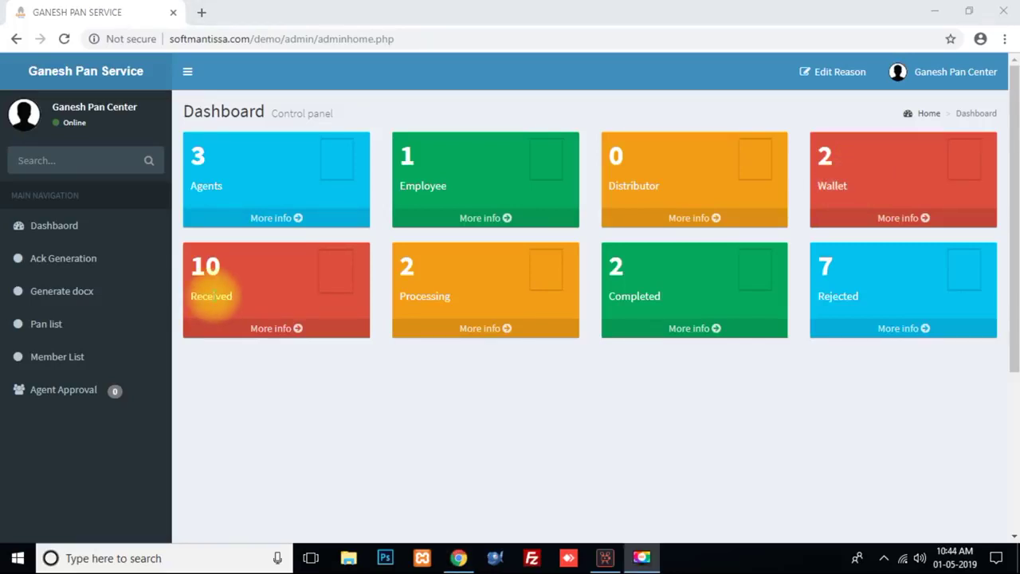
# Step: Look over the dashboard's Received, Processing, Completed and Rejected application tiles
pyautogui.doubleClick(212, 296)
pyautogui.doubleClick(424, 297)
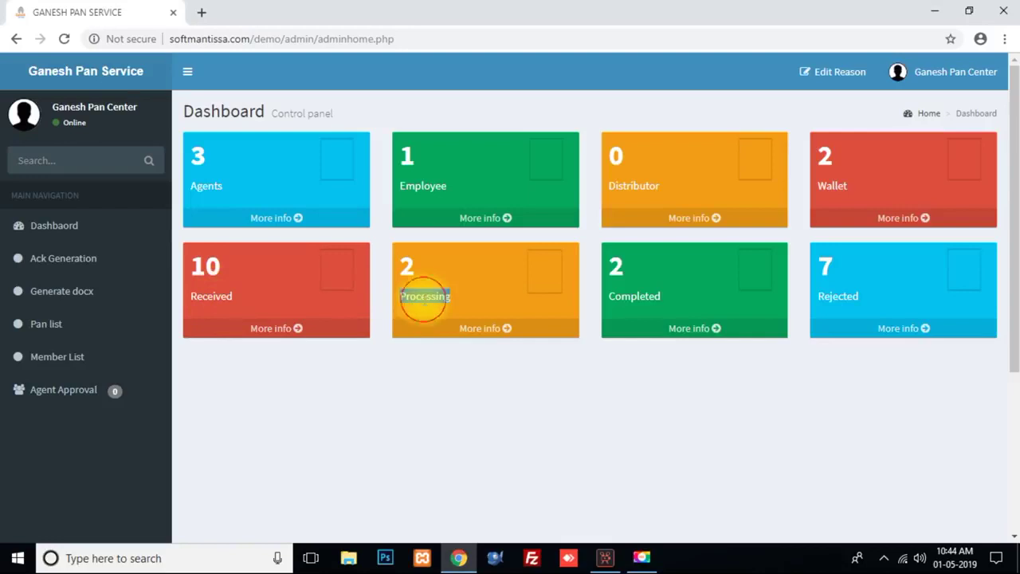
pyautogui.doubleClick(636, 295)
pyautogui.click(859, 296)
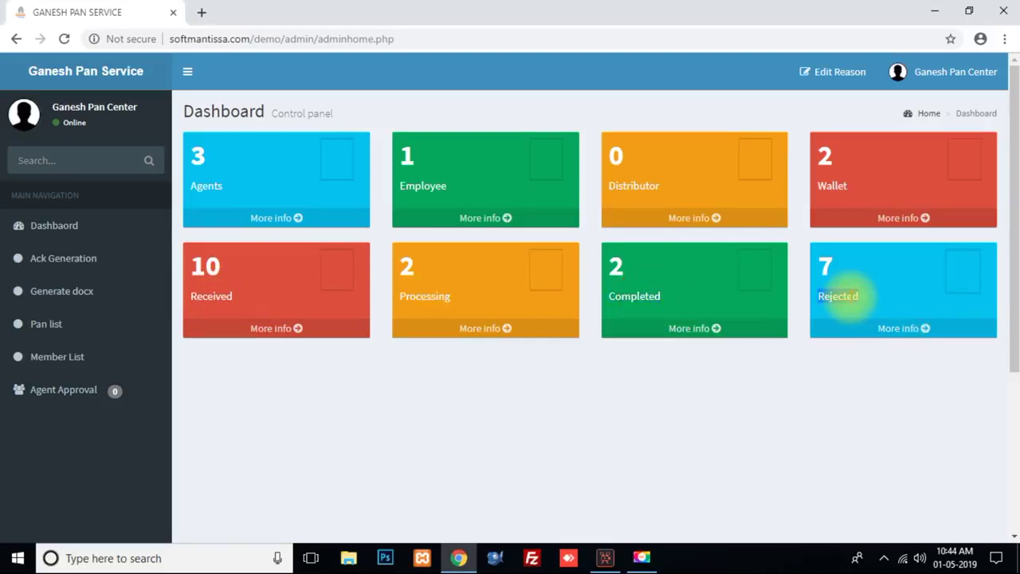
pyautogui.doubleClick(836, 295)
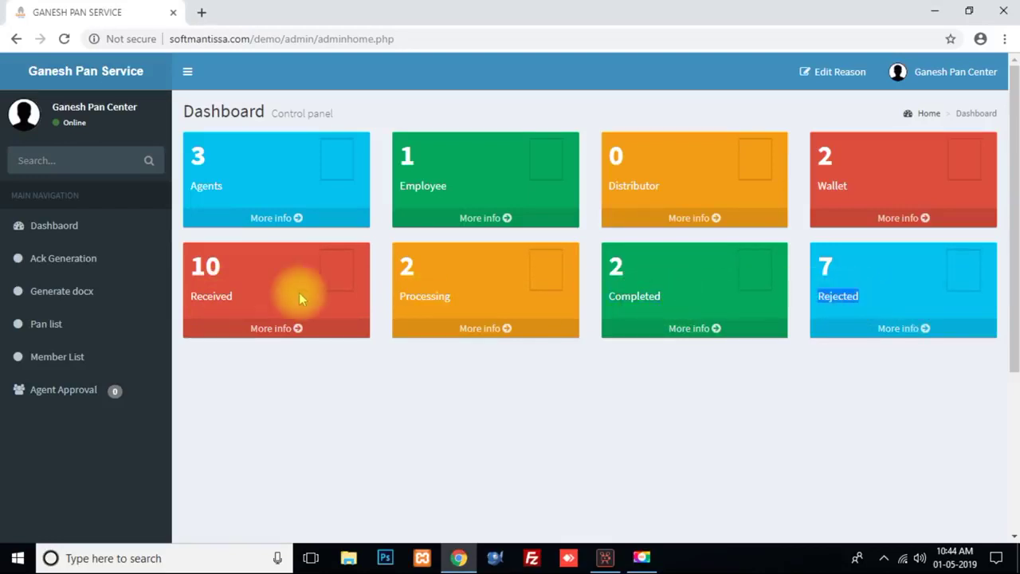
pyautogui.click(209, 188)
# Step: From the Agent list, start a new agent with the saved name, shop name and e-mail
pyautogui.click(247, 220)
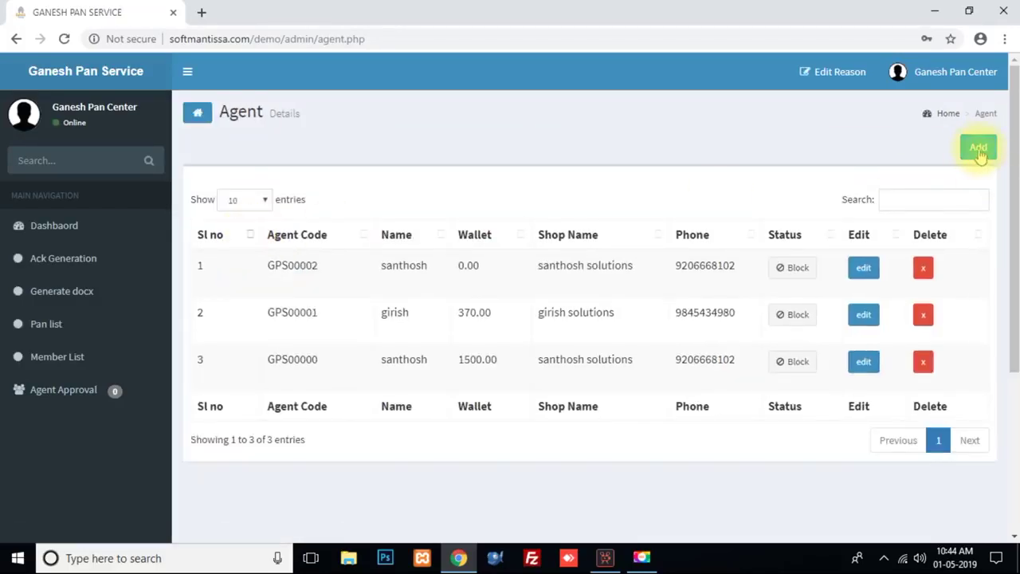
pyautogui.click(978, 148)
pyautogui.click(306, 159)
pyautogui.click(330, 194)
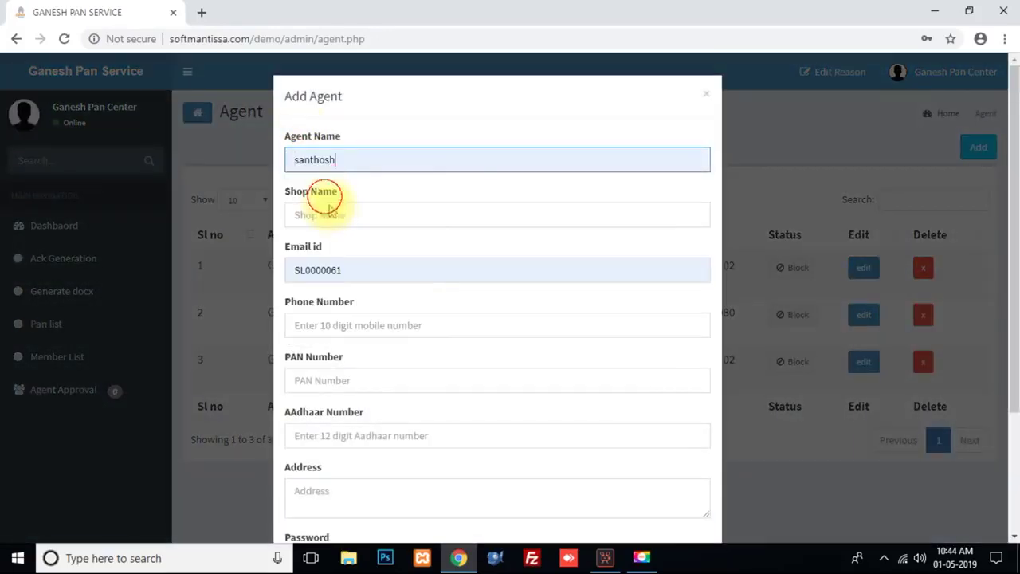
pyautogui.click(323, 215)
pyautogui.click(334, 248)
pyautogui.click(346, 270)
pyautogui.click(362, 295)
# Step: Fill in the suggested phone, PAN and Aadhaar numbers and address 'bangalore', then submit the registration
pyautogui.press('Tab')
pyautogui.write('9')
pyautogui.press('Down')
pyautogui.press('Return')
pyautogui.press('Tab')
pyautogui.write('I')
pyautogui.press('Down')
pyautogui.press('Return')
pyautogui.press('Tab')
pyautogui.write('1')
pyautogui.press('Down')
pyautogui.press('Return')
pyautogui.press('Tab')
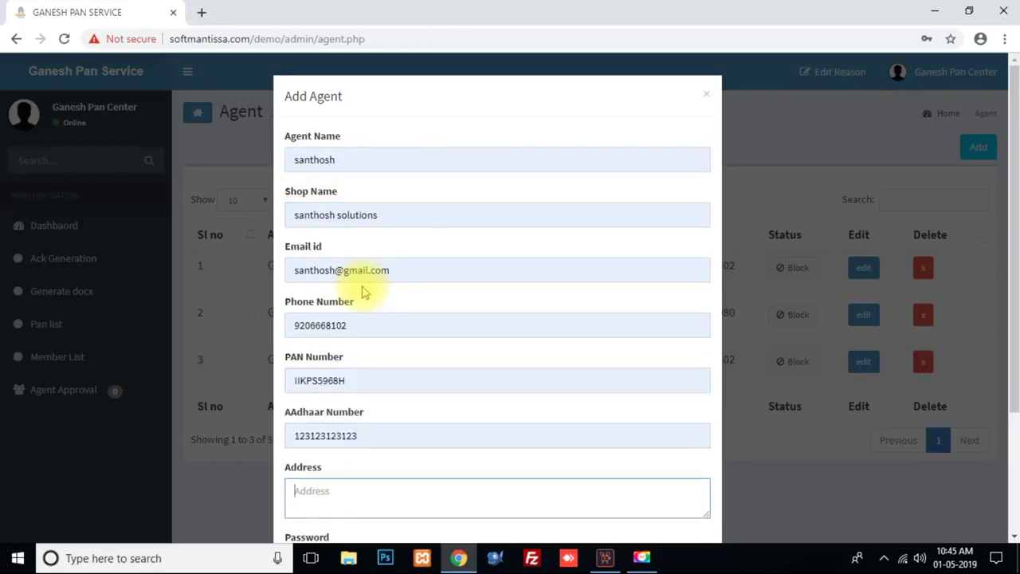
pyautogui.write('bangalore')
pyautogui.press('Tab')
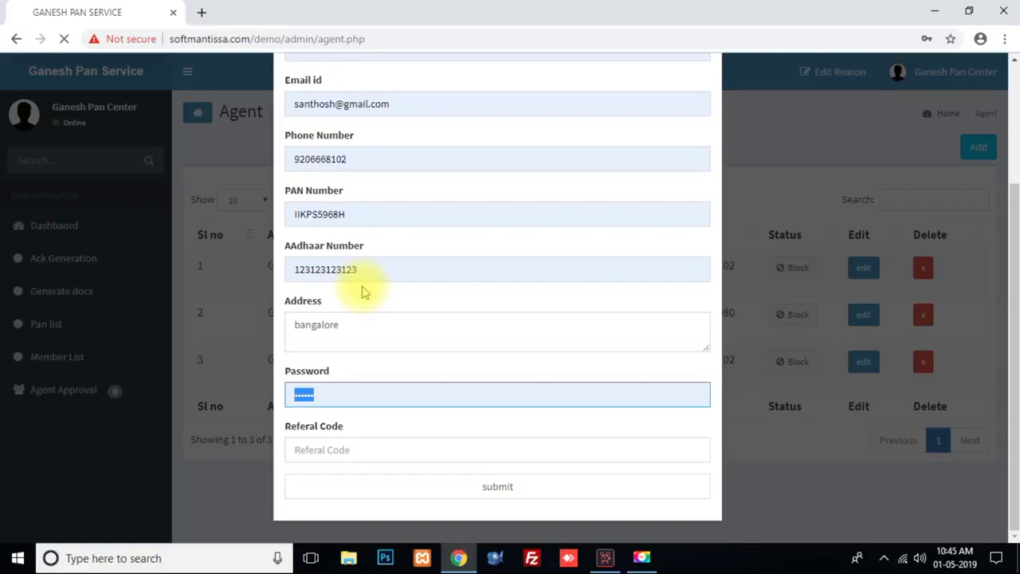
pyautogui.press('Return')
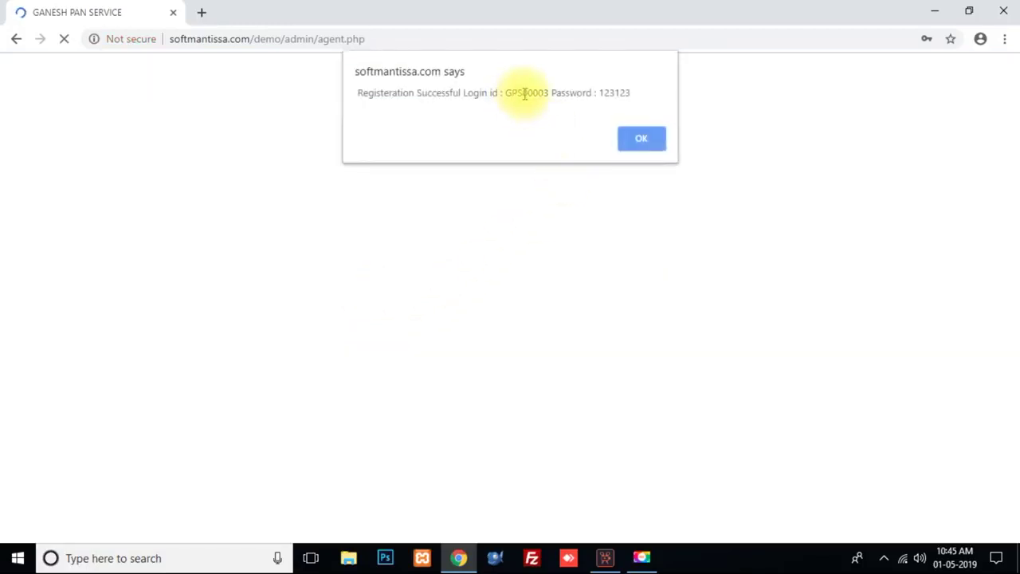
# Step: Note the new agent's login id and password, dismiss the success alert and check their row
pyautogui.doubleClick(526, 93)
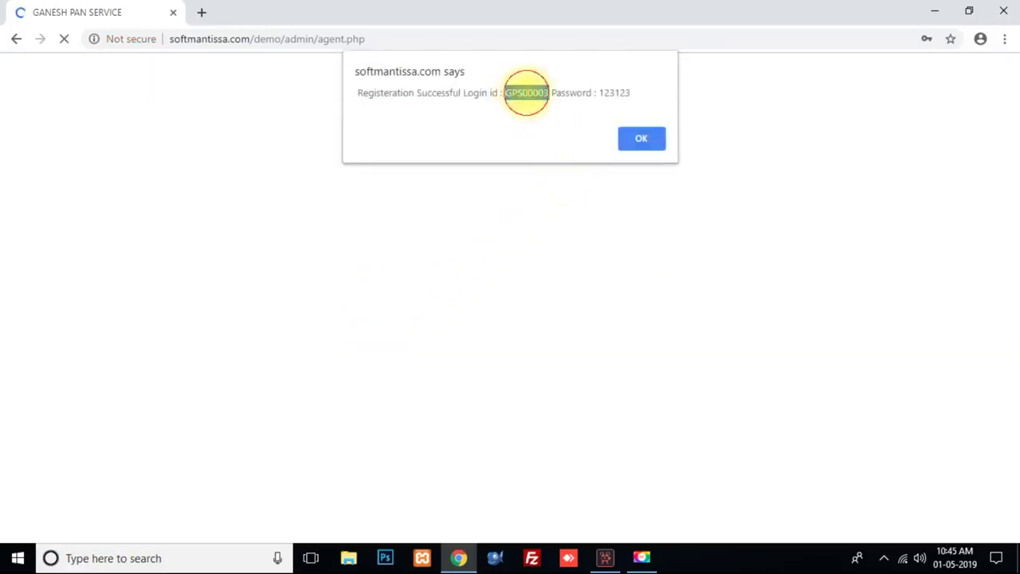
pyautogui.doubleClick(618, 93)
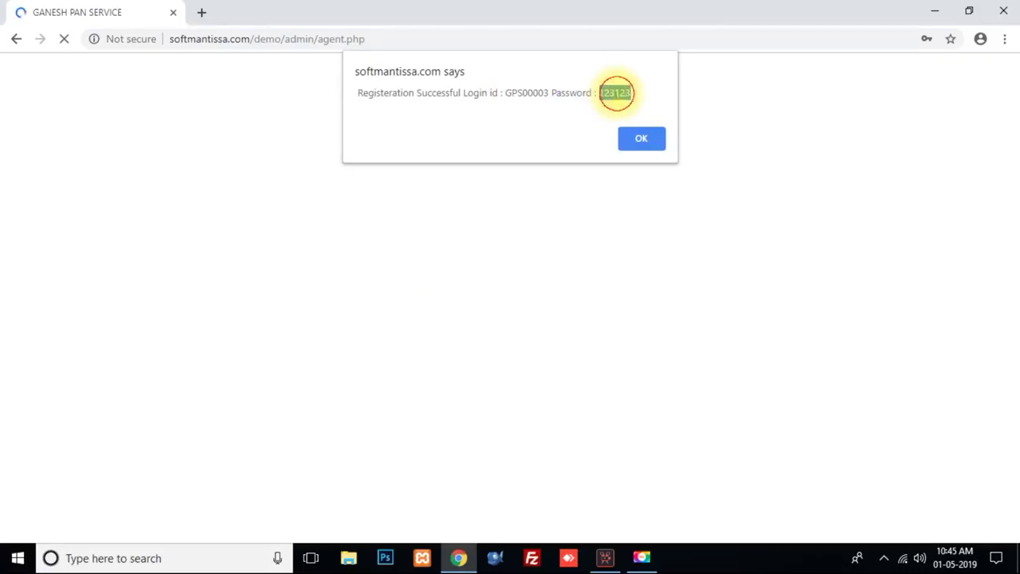
pyautogui.click(646, 146)
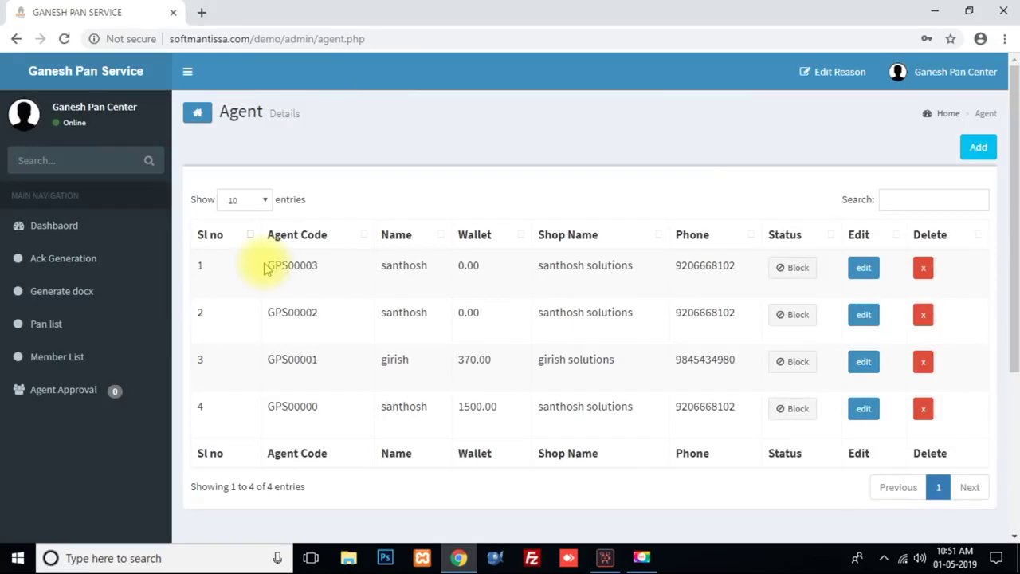
pyautogui.moveTo(260, 266); pyautogui.dragTo(742, 274)
pyautogui.click(738, 283)
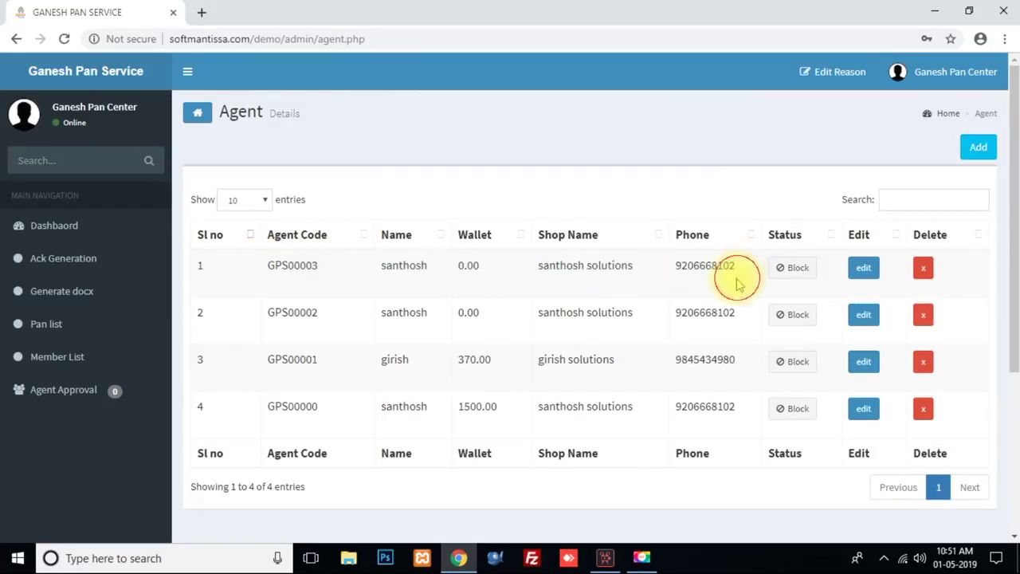
# Step: Edit agent GPS00003, change PAN Amount from 0.00 to 130, save and acknowledge the update
pyautogui.click(867, 271)
pyautogui.scroll(-2, 640, 317)
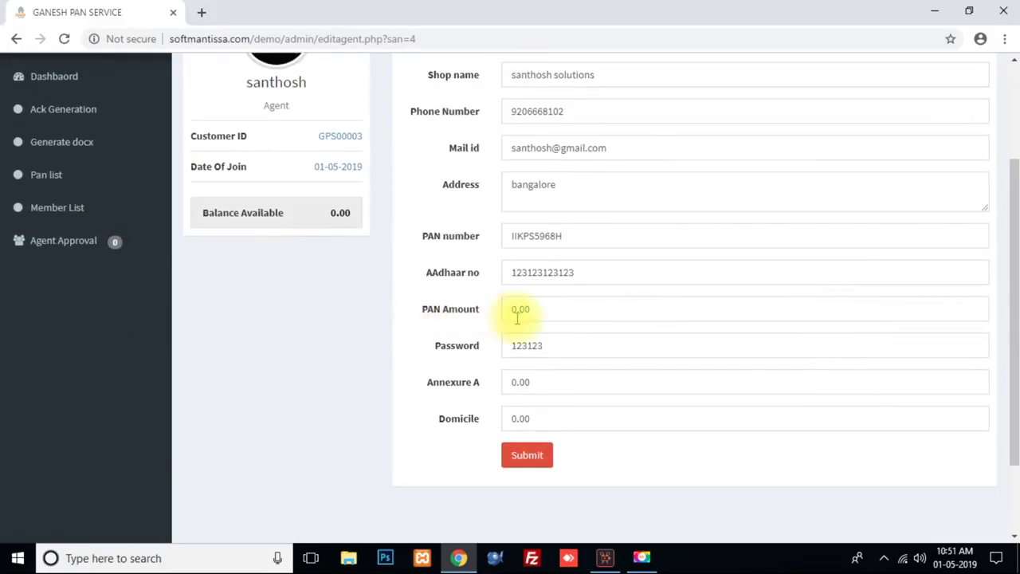
pyautogui.moveTo(421, 310); pyautogui.dragTo(478, 317)
pyautogui.click(490, 315)
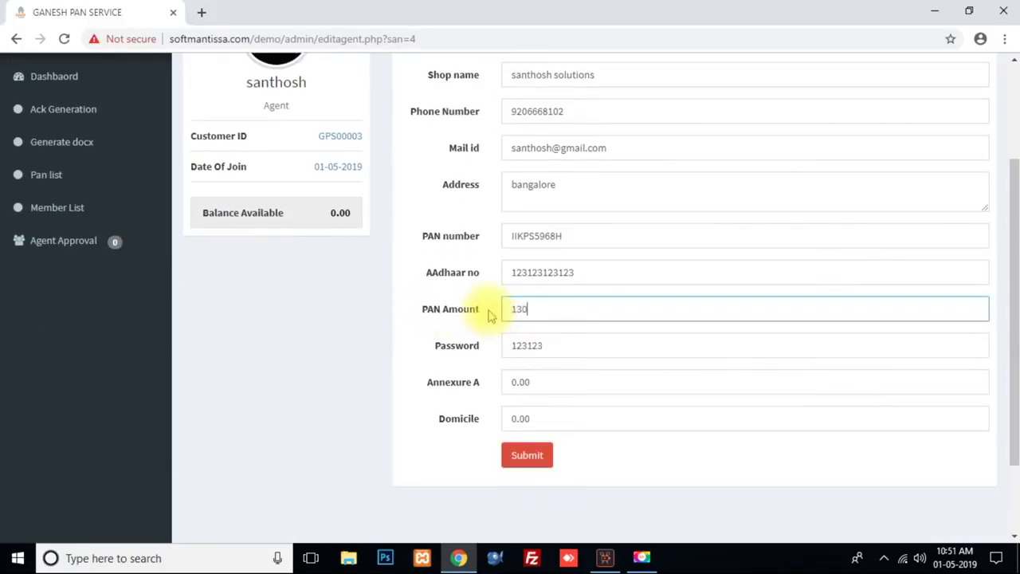
pyautogui.moveTo(427, 383); pyautogui.dragTo(476, 388)
pyautogui.moveTo(439, 419); pyautogui.dragTo(529, 412)
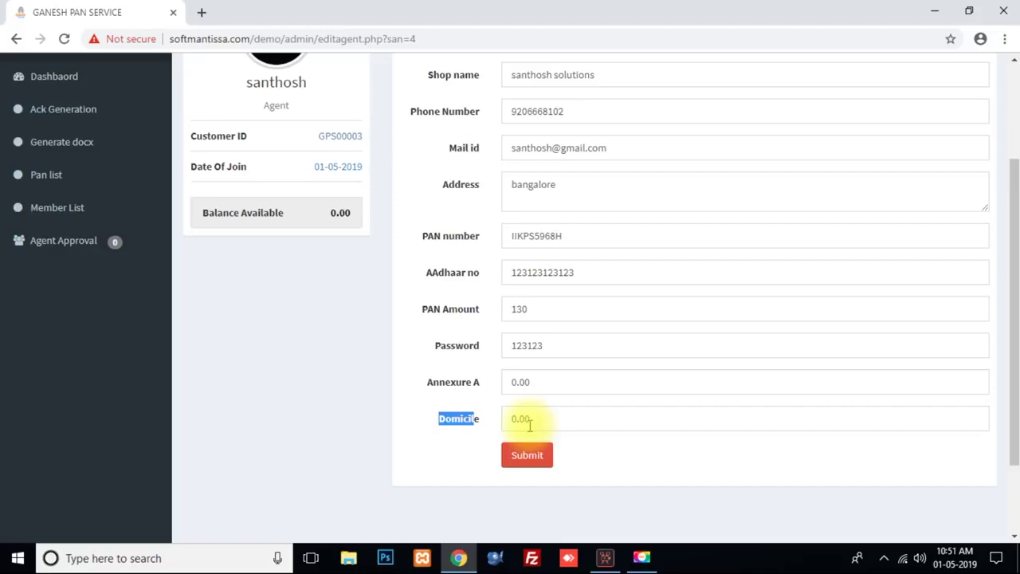
pyautogui.click(541, 469)
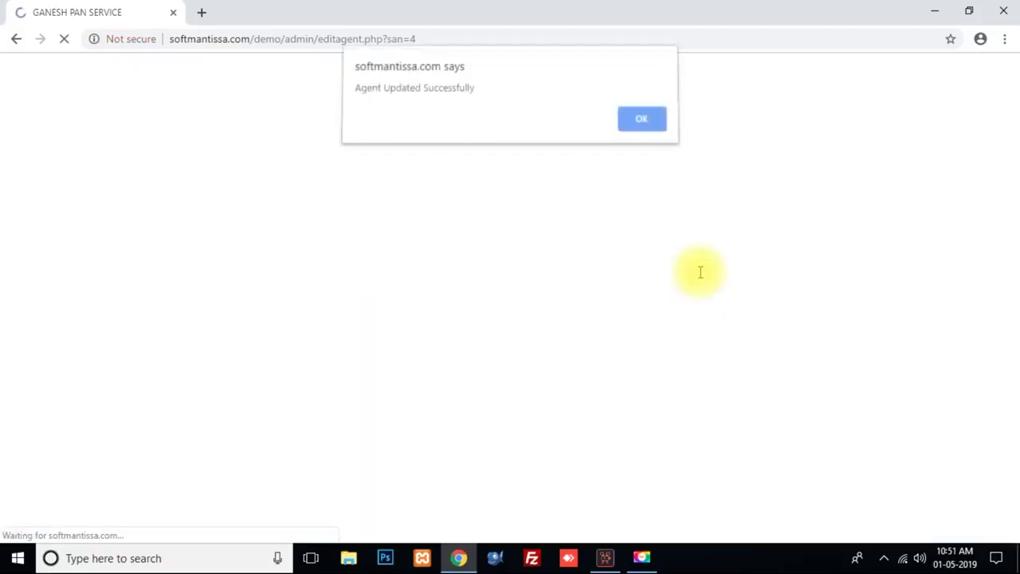
pyautogui.press('Return')
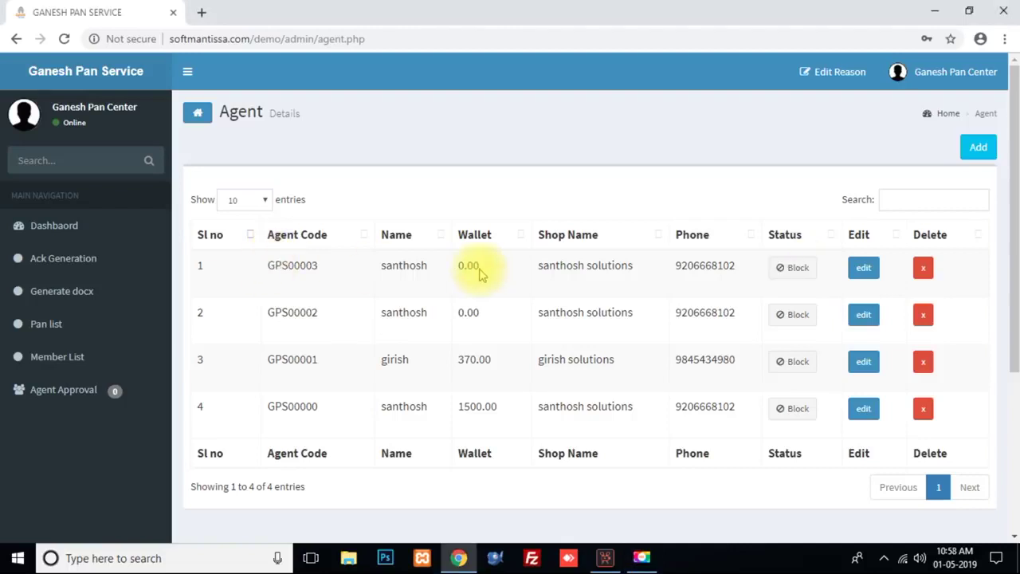
# Step: Check the new agent's 0.00 wallet balance in the Agent list
pyautogui.moveTo(287, 285); pyautogui.dragTo(459, 271)
pyautogui.click(508, 278)
pyautogui.click(481, 271)
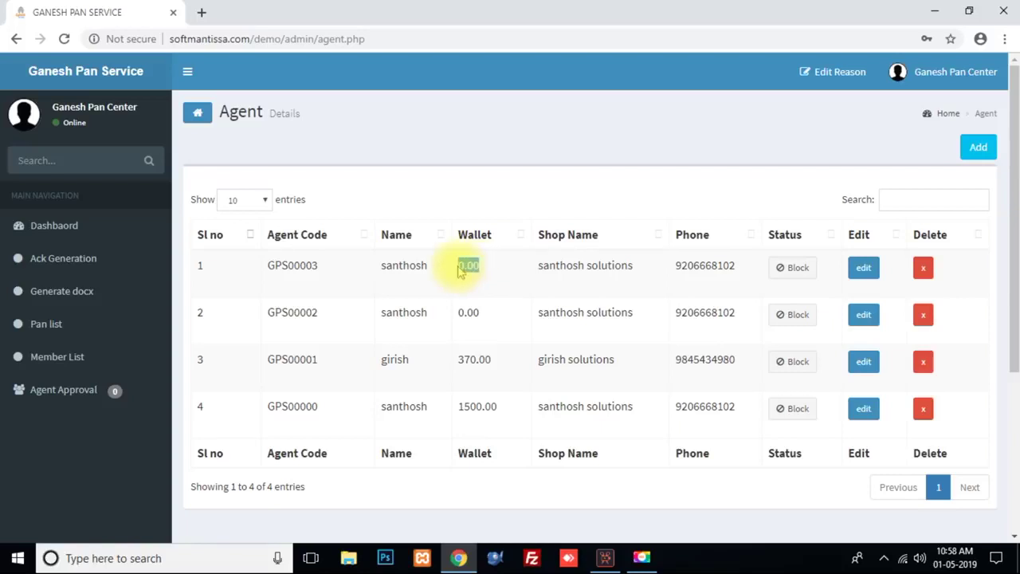
# Step: Add 600 to agent GPS00003's wallet from the dashboard's Wallet page and confirm
pyautogui.click(116, 232)
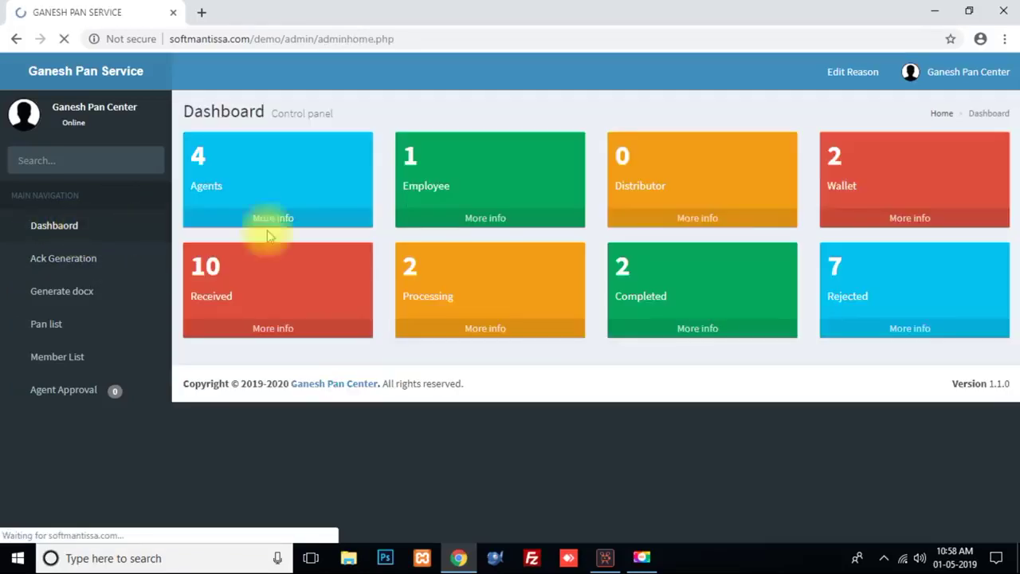
pyautogui.doubleClick(832, 187)
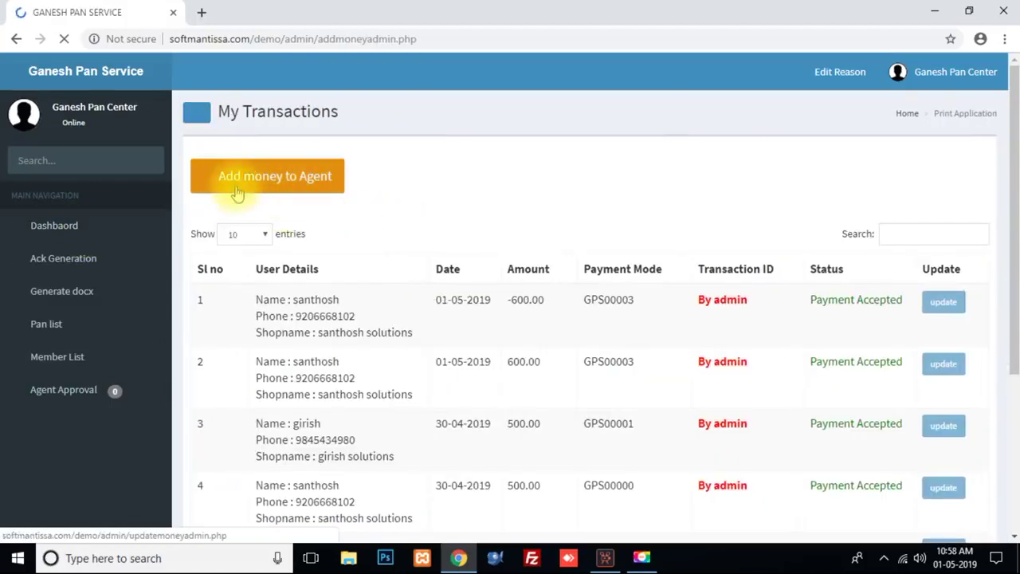
pyautogui.click(267, 176)
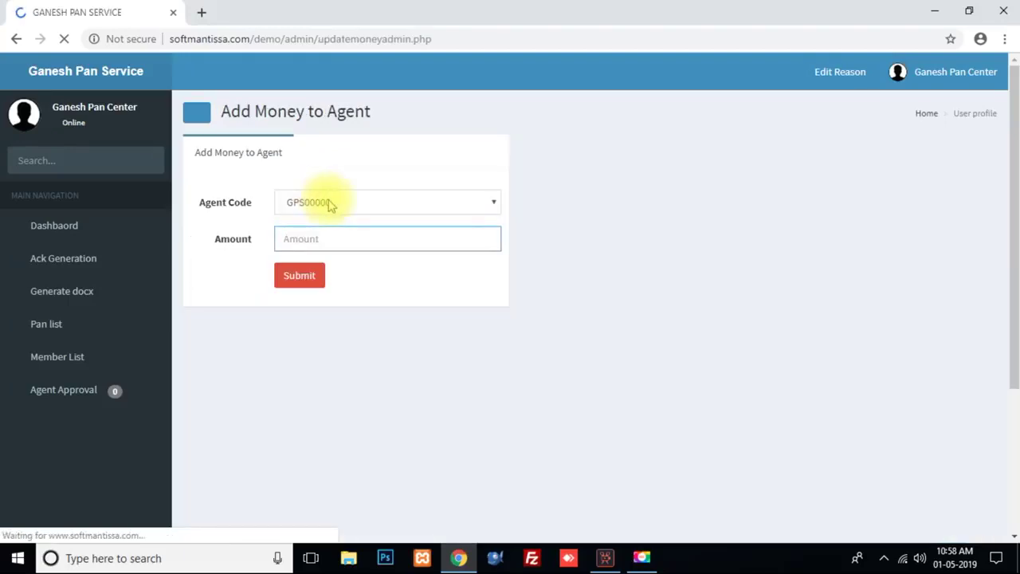
pyautogui.click(330, 205)
pyautogui.click(324, 264)
pyautogui.click(323, 239)
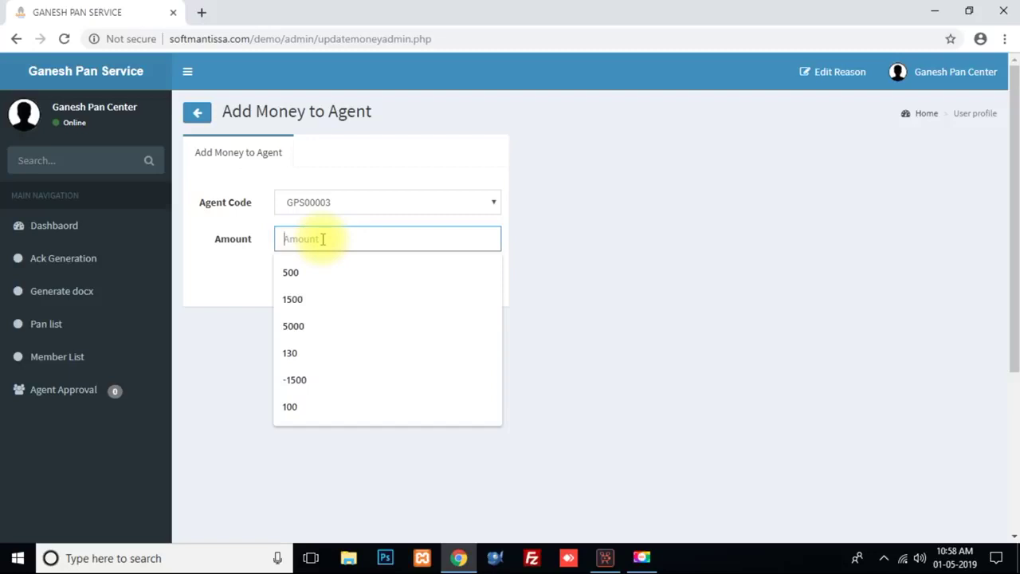
pyautogui.write('600')
pyautogui.click(751, 223)
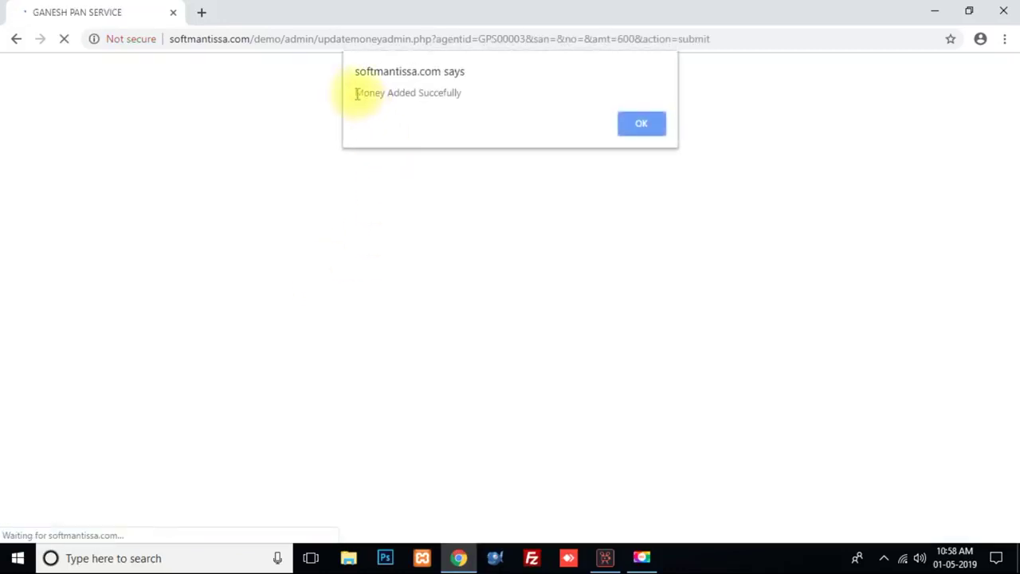
pyautogui.moveTo(358, 93); pyautogui.dragTo(475, 94)
pyautogui.click(642, 124)
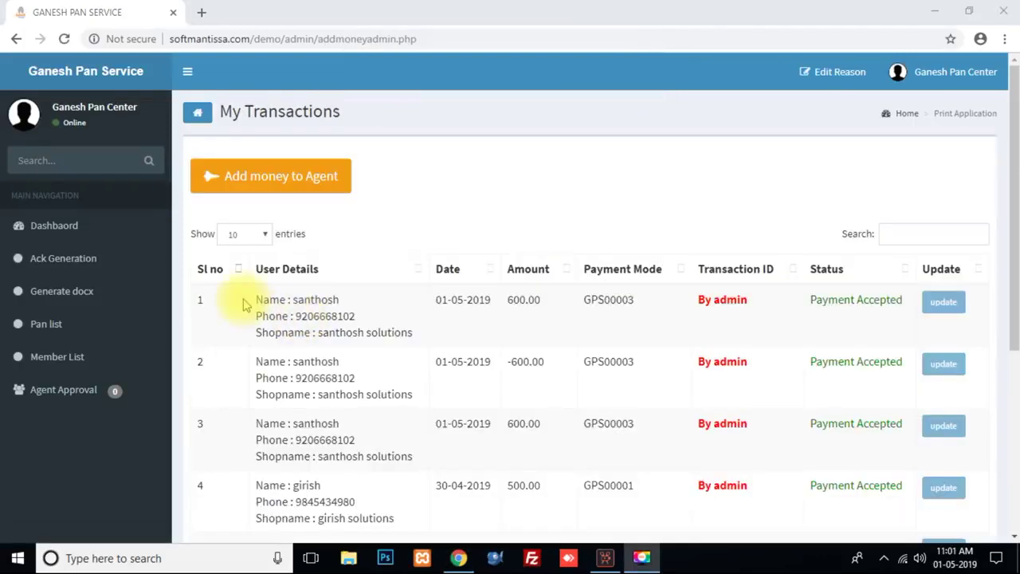
# Step: Verify the Agent list now shows 600.00 for the new agent
pyautogui.click(91, 229)
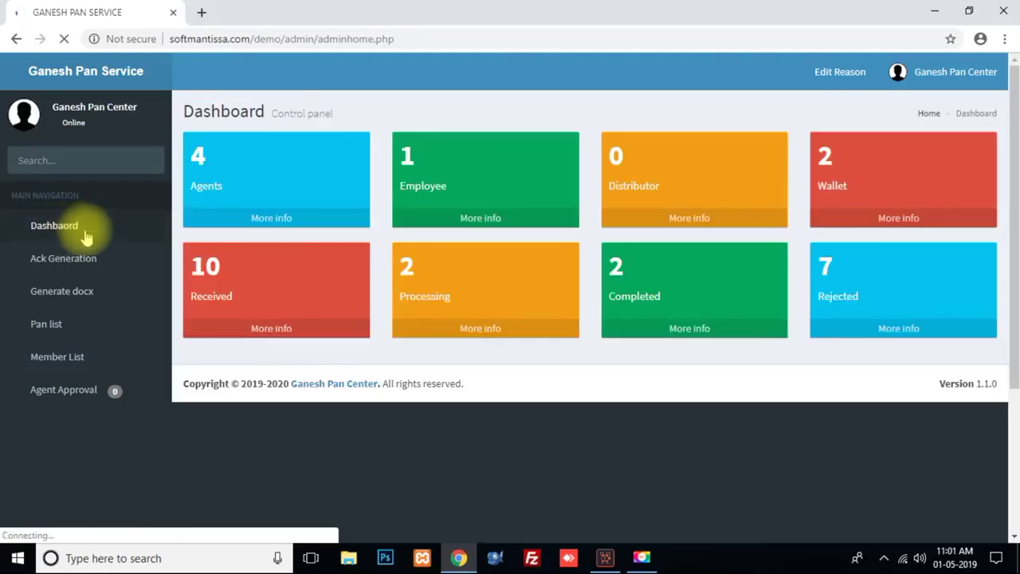
pyautogui.click(269, 223)
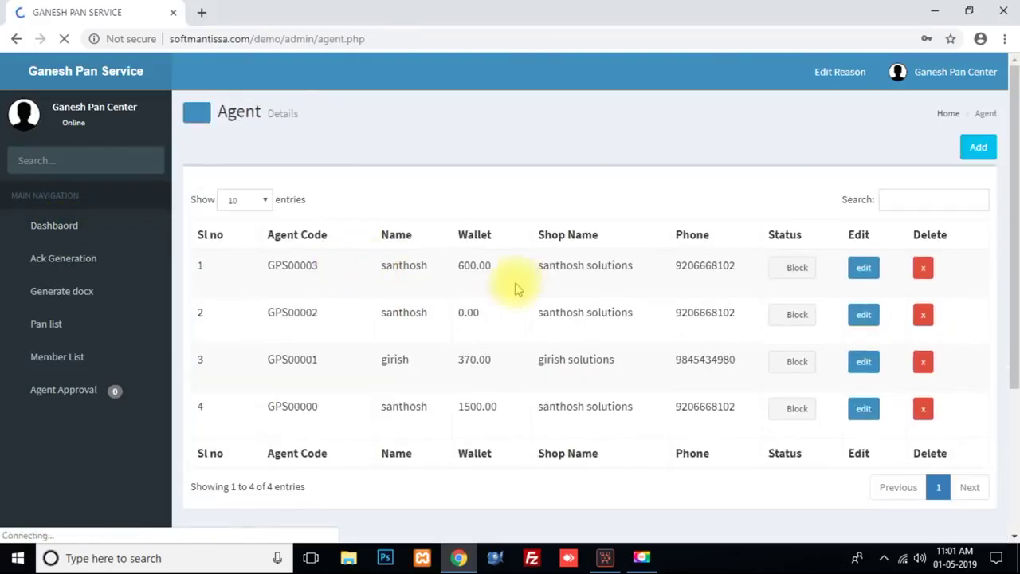
pyautogui.moveTo(458, 266); pyautogui.dragTo(496, 271)
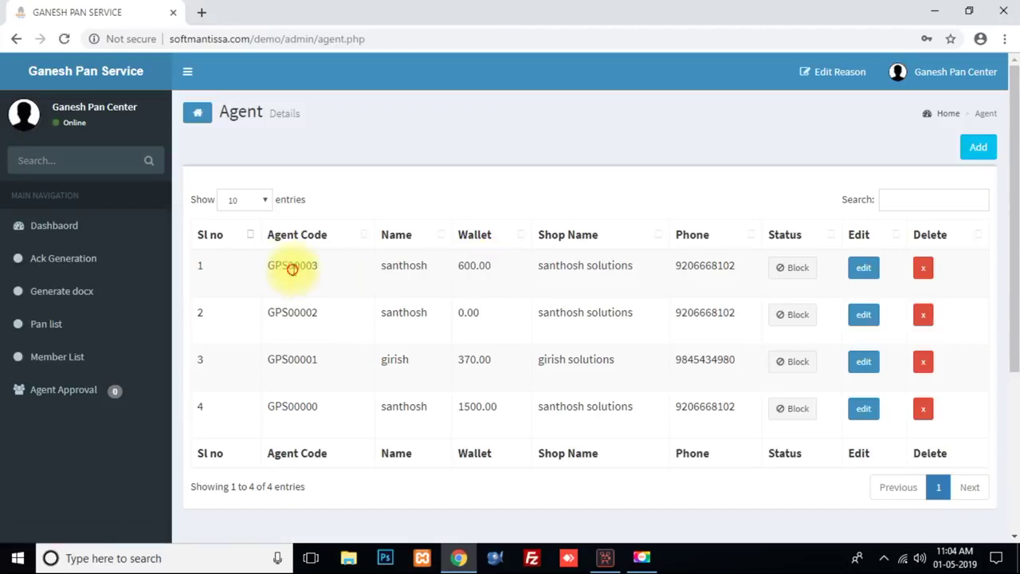
# Step: Copy the new agent's code and sign out of the admin panel
pyautogui.doubleClick(291, 269)
pyautogui.rightClick(291, 269)
pyautogui.click(335, 280)
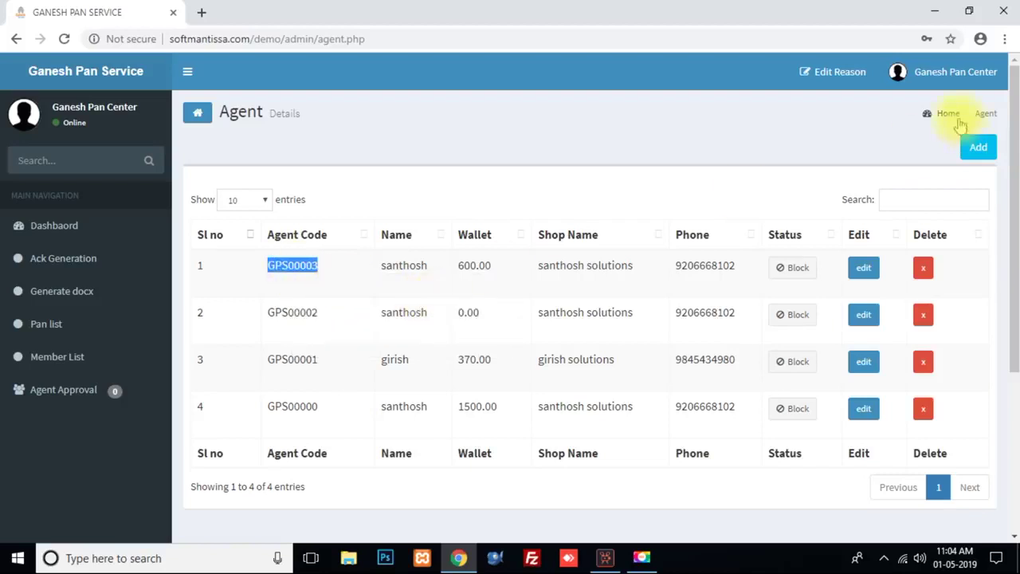
pyautogui.click(955, 72)
pyautogui.click(974, 237)
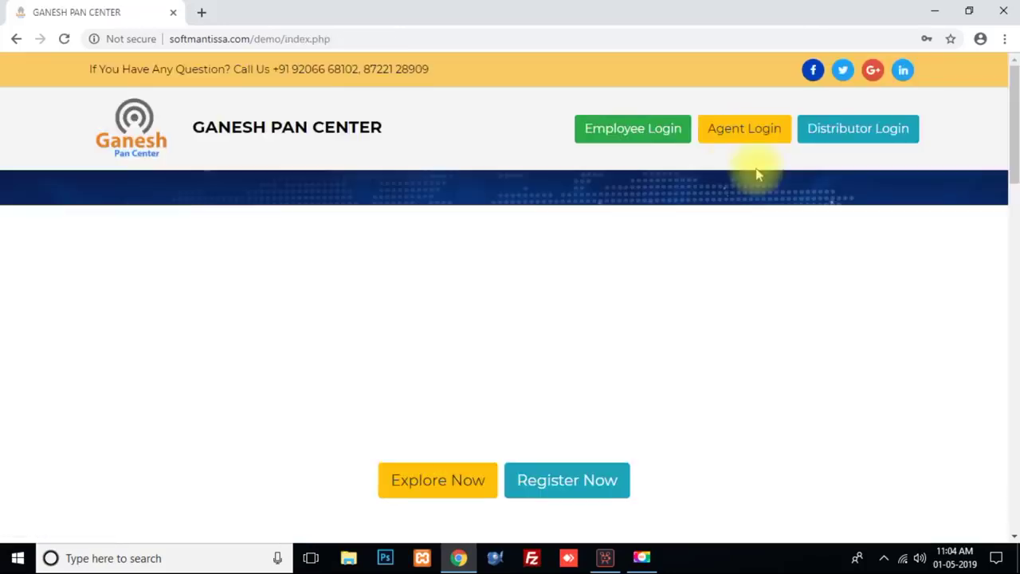
# Step: On the Agent Login page, sign in using the copied agent code as username
pyautogui.click(729, 126)
pyautogui.hotkey('ctrl', 'a')
pyautogui.hotkey('ctrl', 'v')
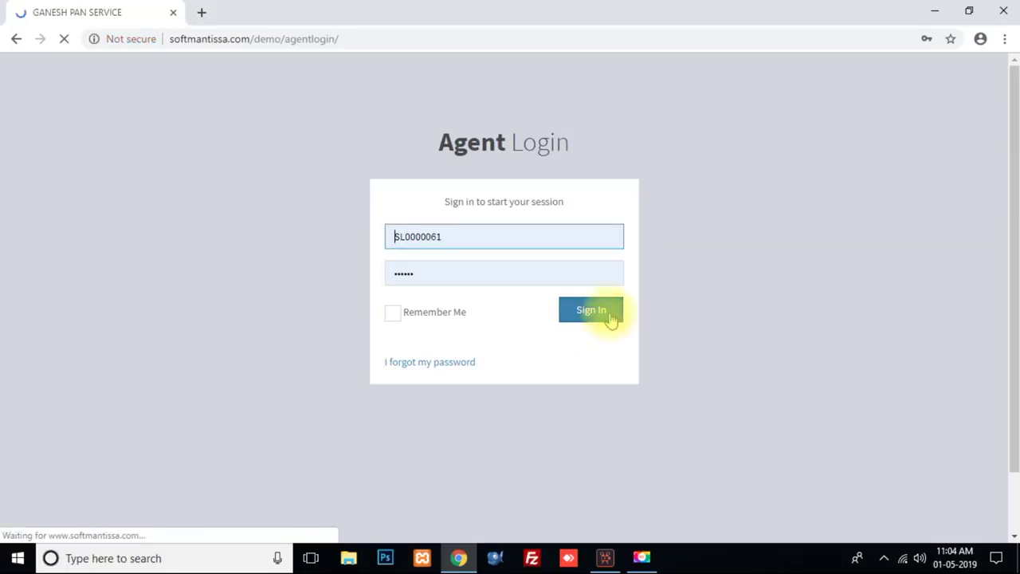
pyautogui.click(598, 317)
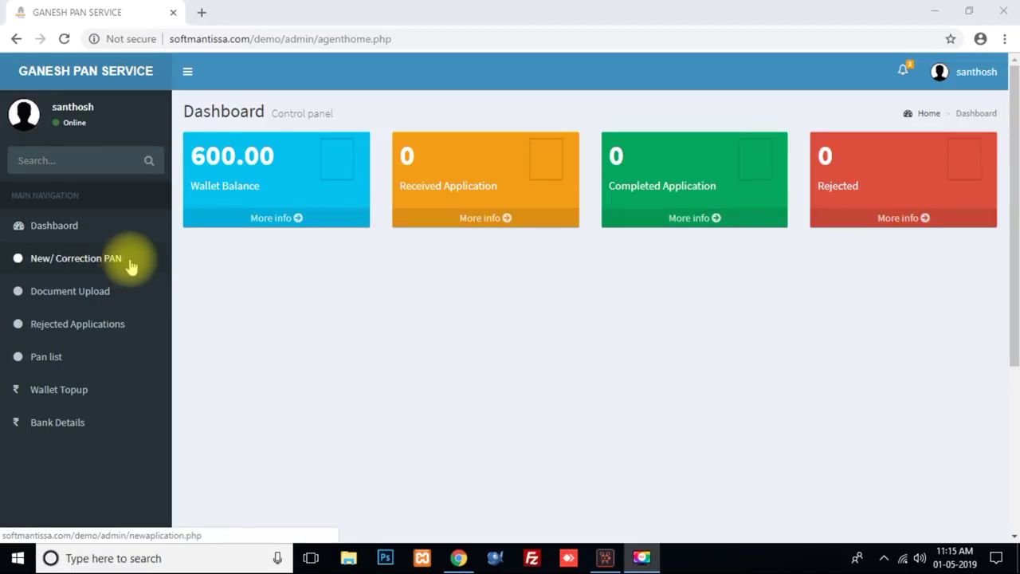
# Step: Open a new PAN application with title Shri and enter the applicant's surname, first name and card name
pyautogui.click(130, 261)
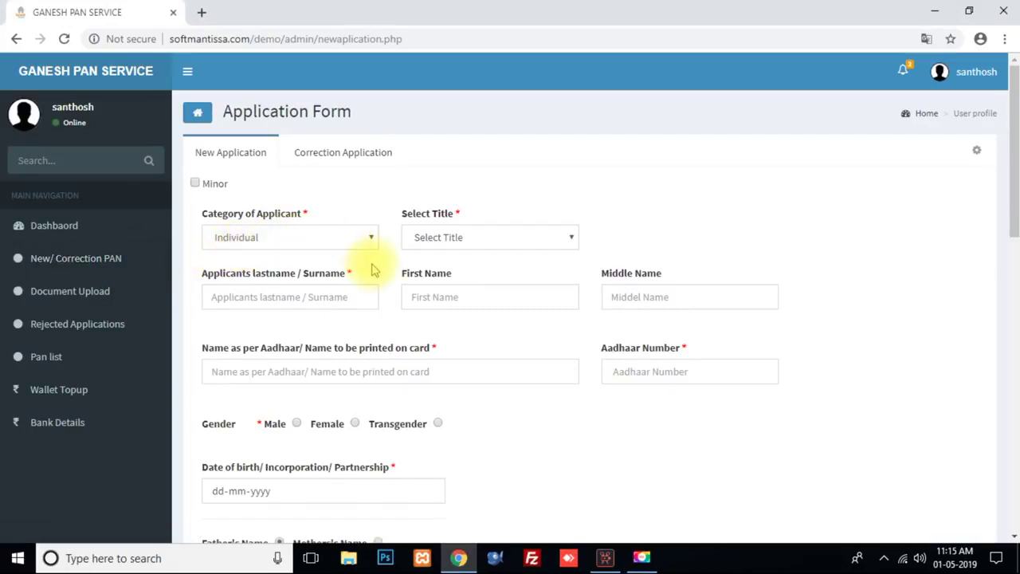
pyautogui.click(441, 237)
pyautogui.click(446, 270)
pyautogui.click(280, 303)
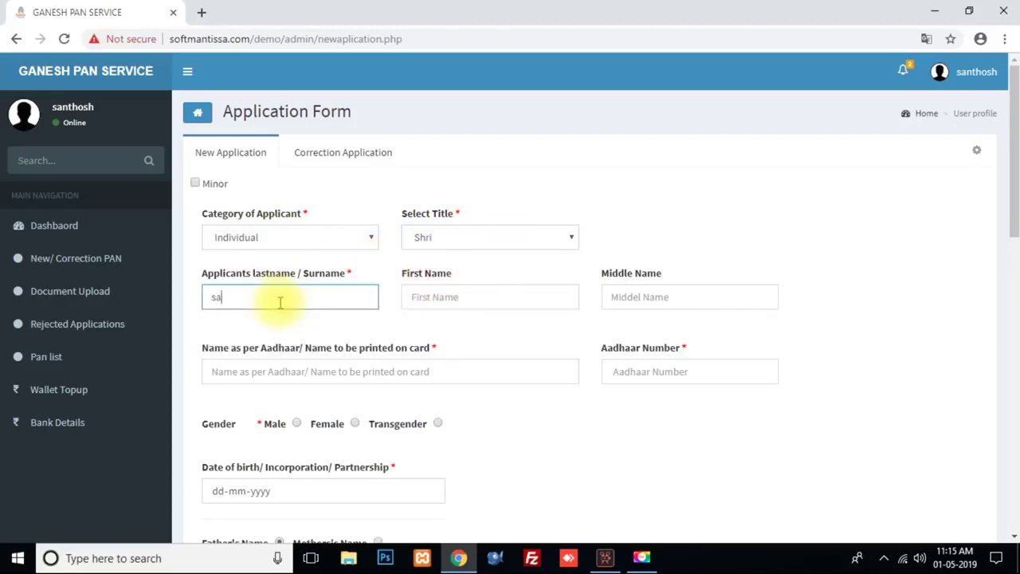
pyautogui.press('Tab')
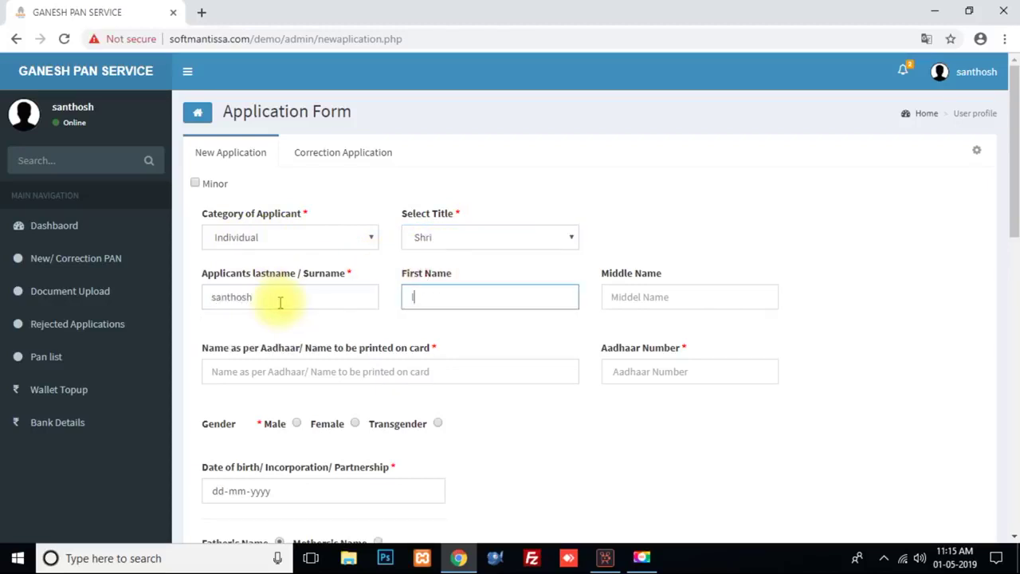
pyautogui.press('Tab')
pyautogui.press('Tab')
# Step: Fill in the applicant's Aadhaar number and date-of-birth fields
pyautogui.press('Tab')
pyautogui.write('123')
pyautogui.press('Tab')
pyautogui.press('Tab')
pyautogui.write('13061')
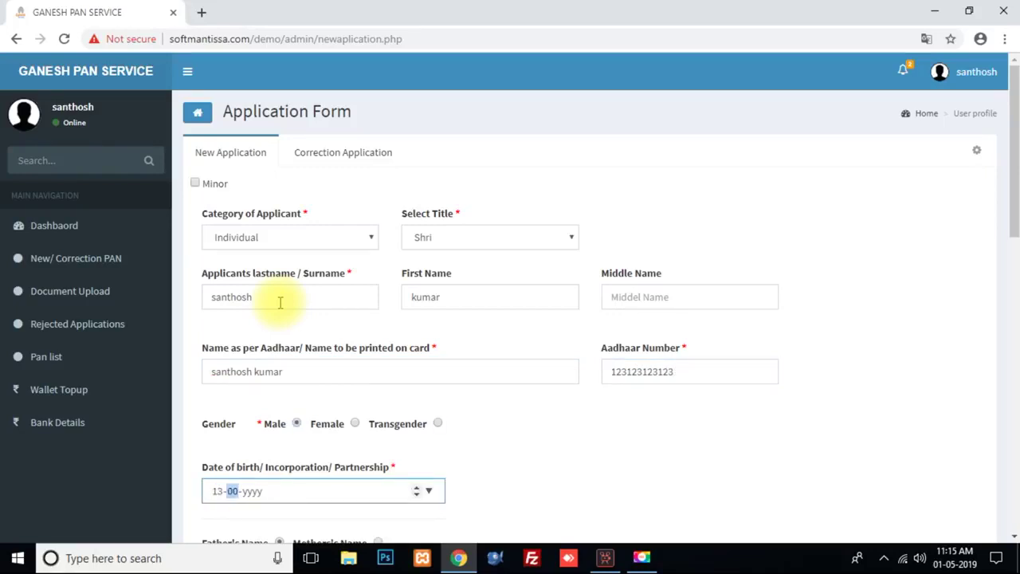
pyautogui.press('Tab')
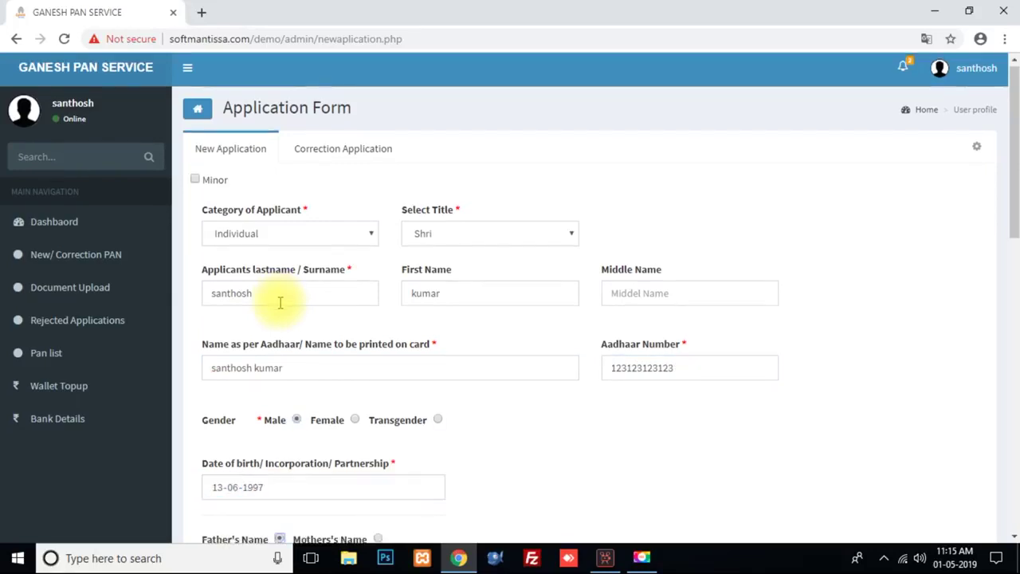
pyautogui.scroll(-3, 280, 301)
# Step: Enter the father's last name and first name
pyautogui.click(286, 365)
pyautogui.write('san')
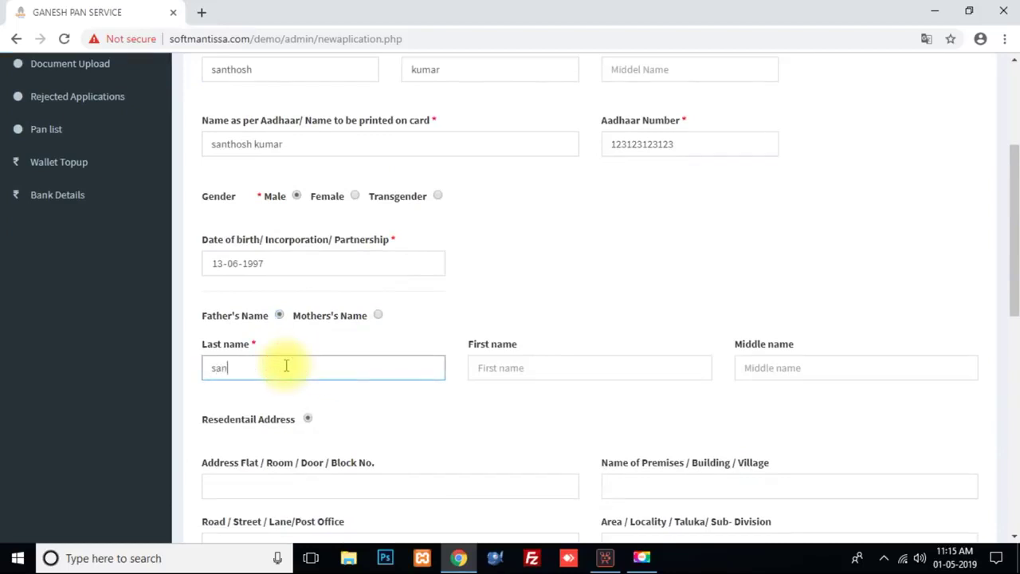
pyautogui.press('Tab')
pyautogui.write('k')
pyautogui.press('Tab')
pyautogui.press('Tab')
pyautogui.press('Tab')
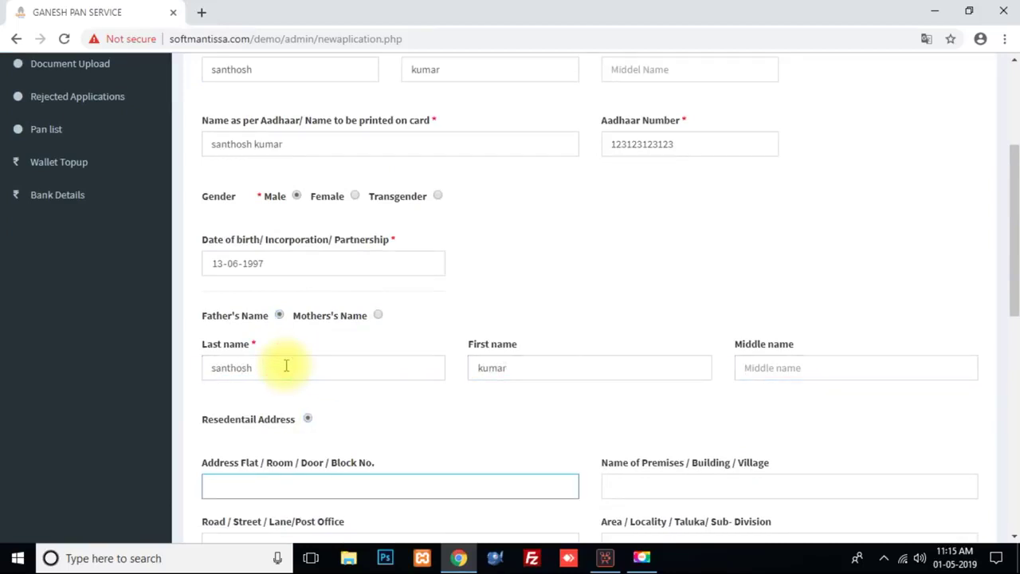
# Step: Fill in the residential address: premises/village, road/street, area/locality and town/city
pyautogui.press('Tab')
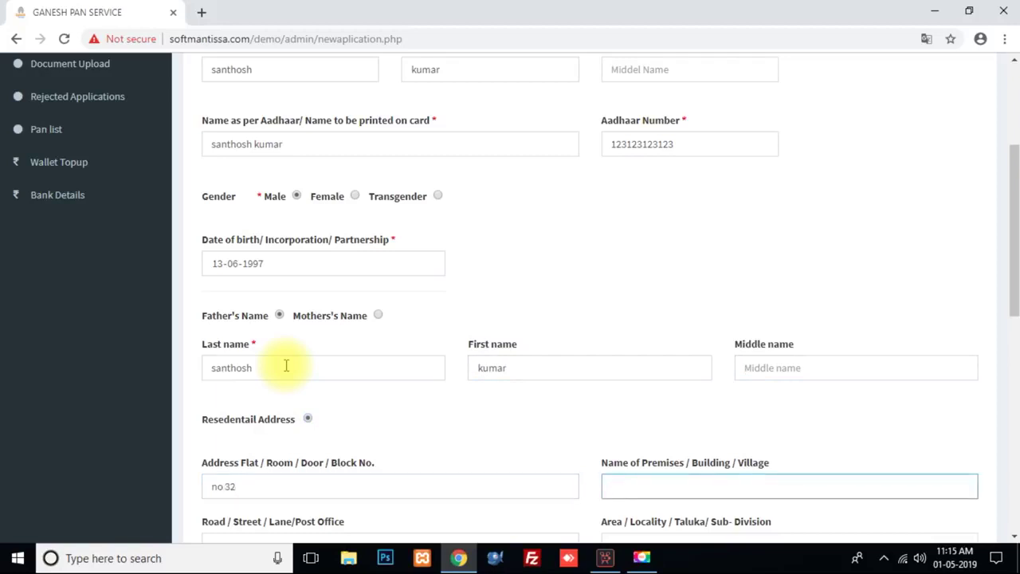
pyautogui.press('Tab')
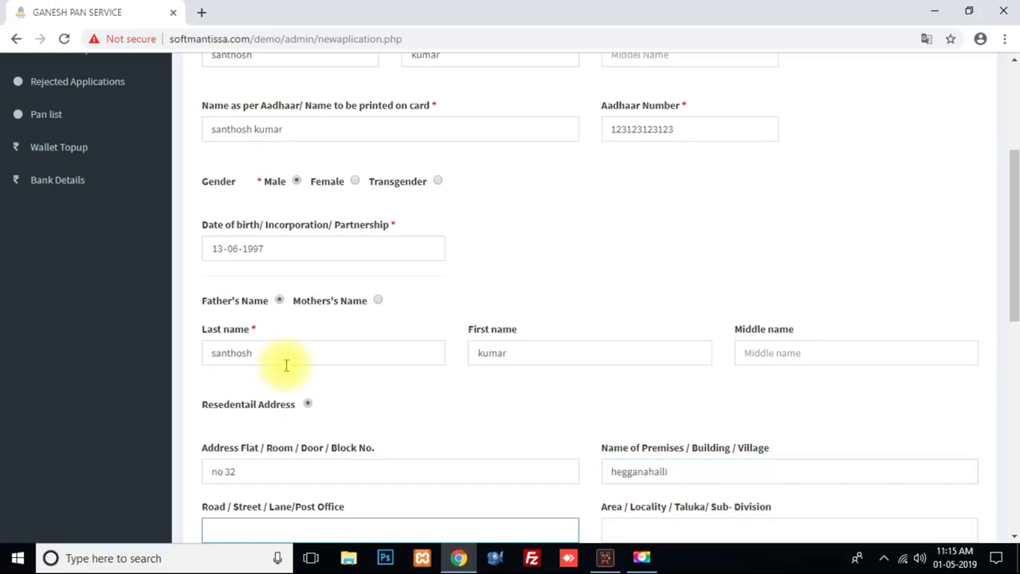
pyautogui.press('Tab')
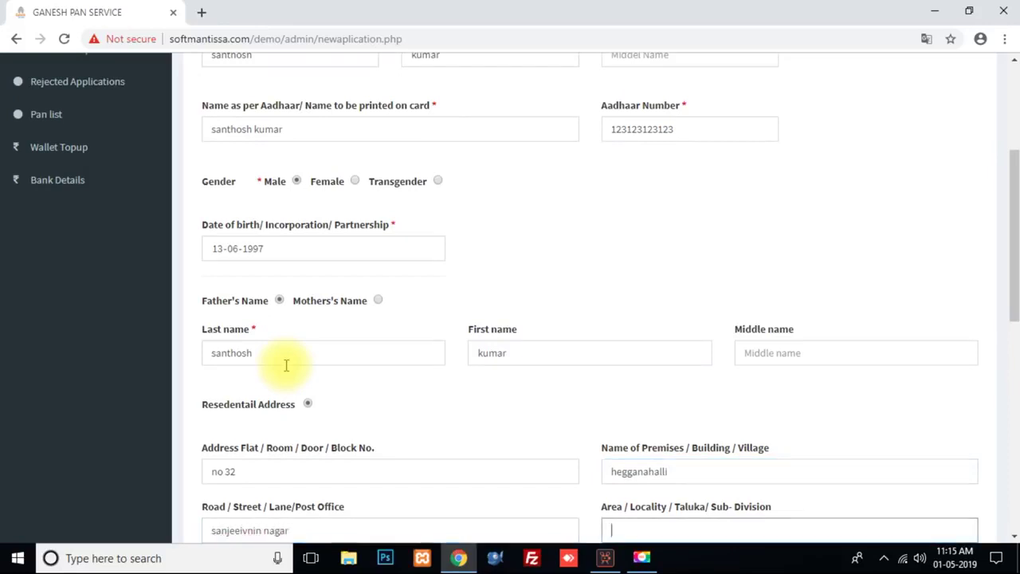
pyautogui.write('bangalore')
pyautogui.press('Tab')
pyautogui.write('bangalore')
pyautogui.press('Tab')
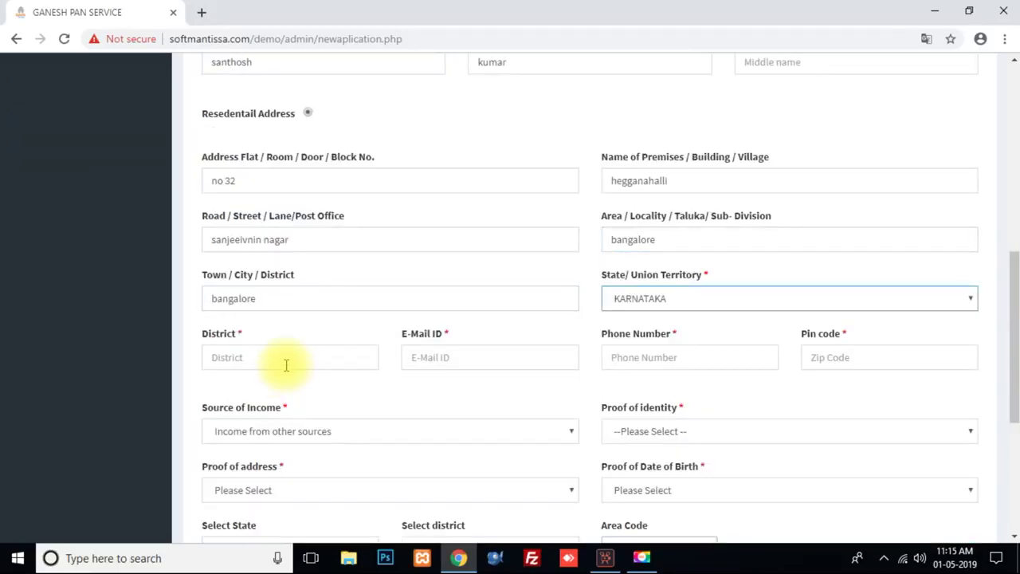
# Step: Set state TAMILNADU and district Chennai, then enter the e-mail, phone number and pin code
pyautogui.press('t')
pyautogui.press('Tab')
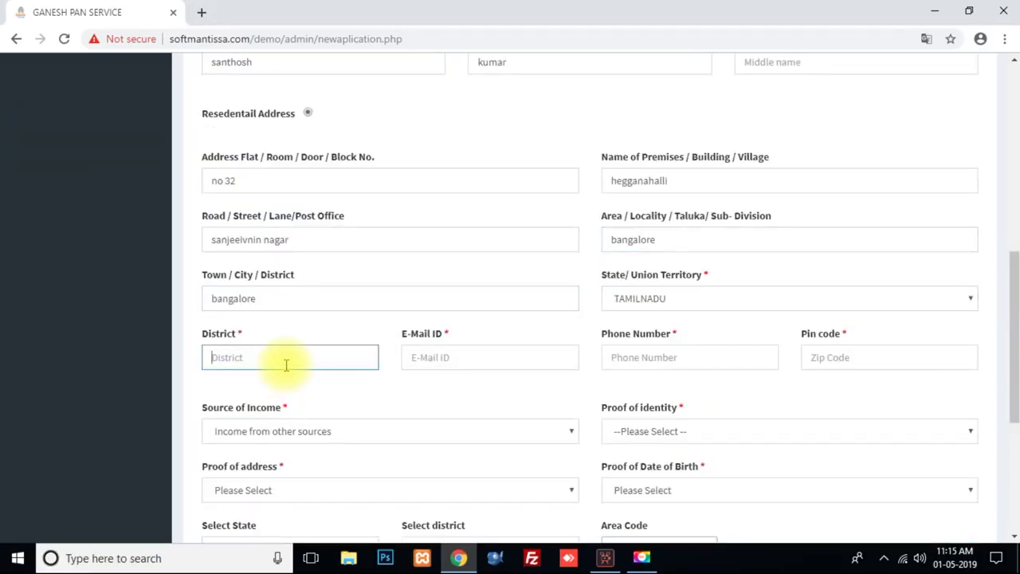
pyautogui.write('chennai')
pyautogui.press('Tab')
pyautogui.write('sa')
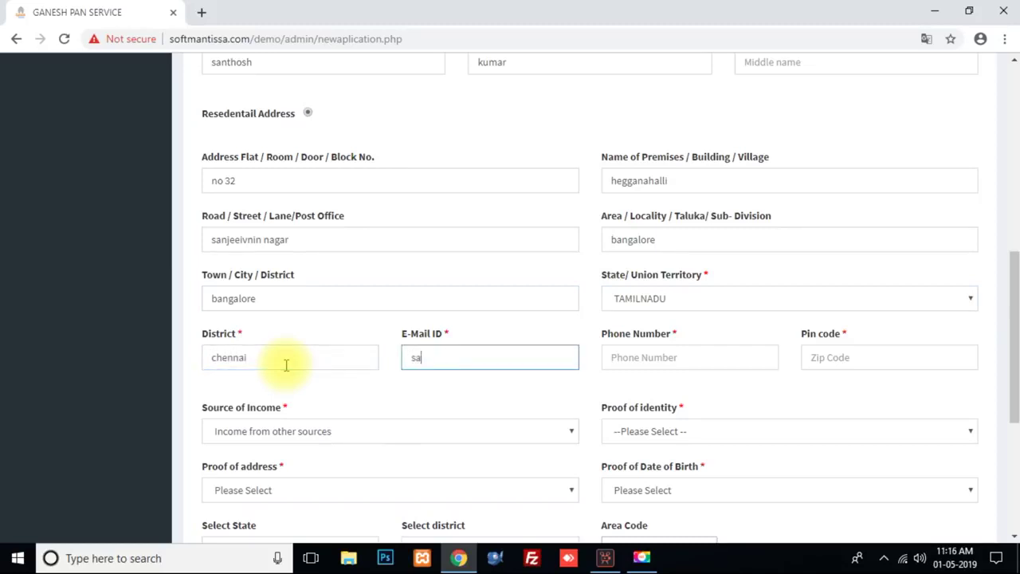
pyautogui.press('Tab')
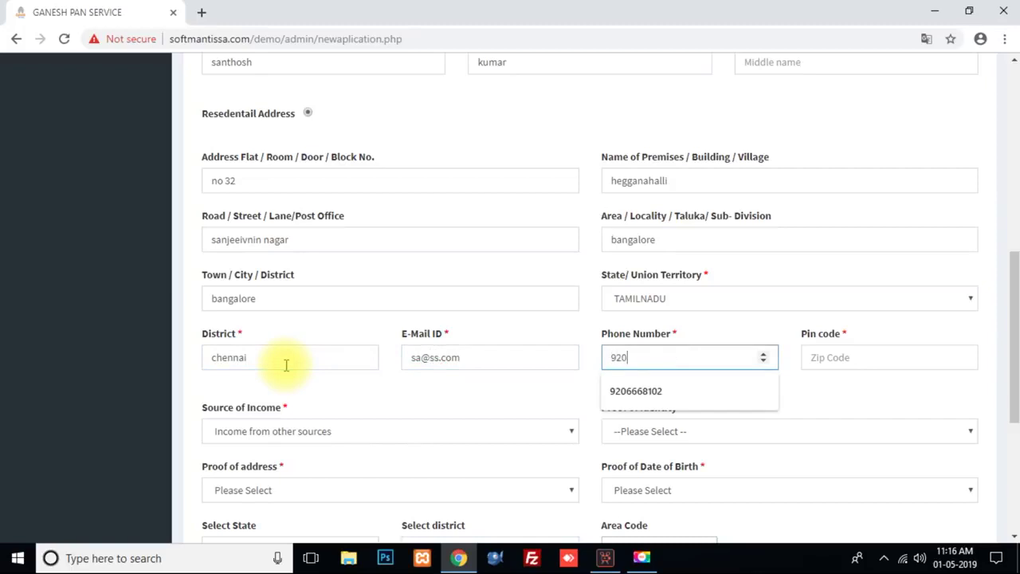
pyautogui.press('Tab')
pyautogui.write('560091')
# Step: Choose capital gains and property income, gazetted officer certificate, depository account statement, marriage certificate proofs, AO state TAMILNADU
pyautogui.press('Tab')
pyautogui.press('Down')
pyautogui.press('Tab')
pyautogui.press('Down')
pyautogui.press('Tab')
pyautogui.press('Down')
pyautogui.press('Down')
pyautogui.press('Tab')
pyautogui.press('Down')
pyautogui.press('Down')
pyautogui.press('Tab')
pyautogui.press('Down')
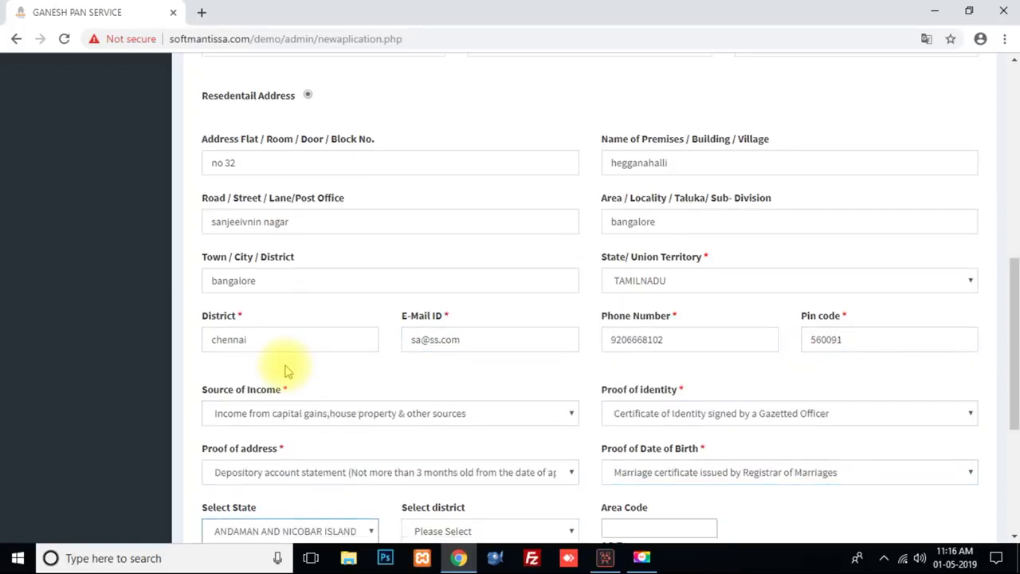
pyautogui.press('t')
pyautogui.press('Tab')
# Step: Set AO district CHENNAI, pick the DC/ACIT(OSD) CORP RG 6 CHENNAI officer (CHE C 256 21) and submit
pyautogui.press('c')
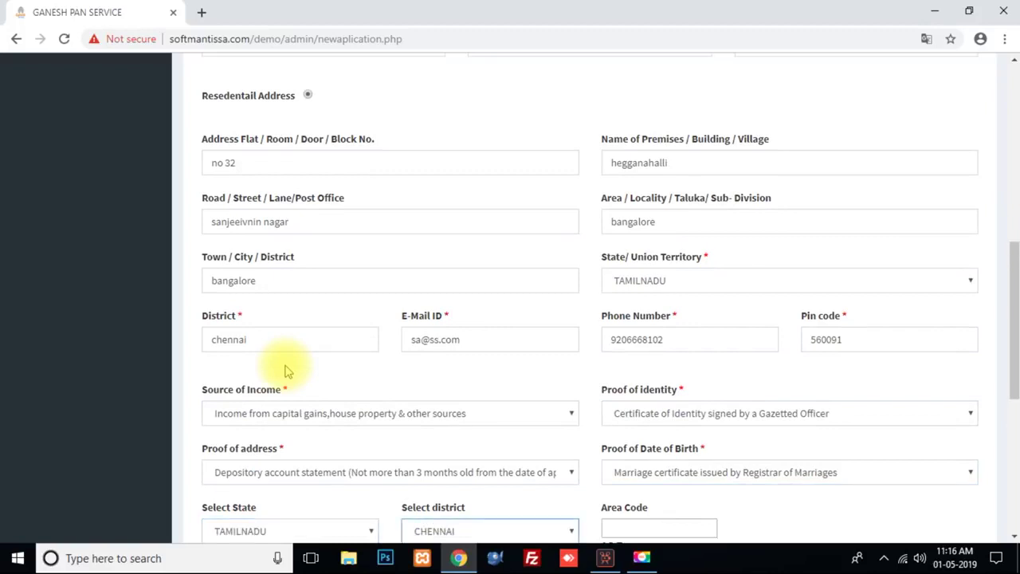
pyautogui.scroll(-5, 387, 348)
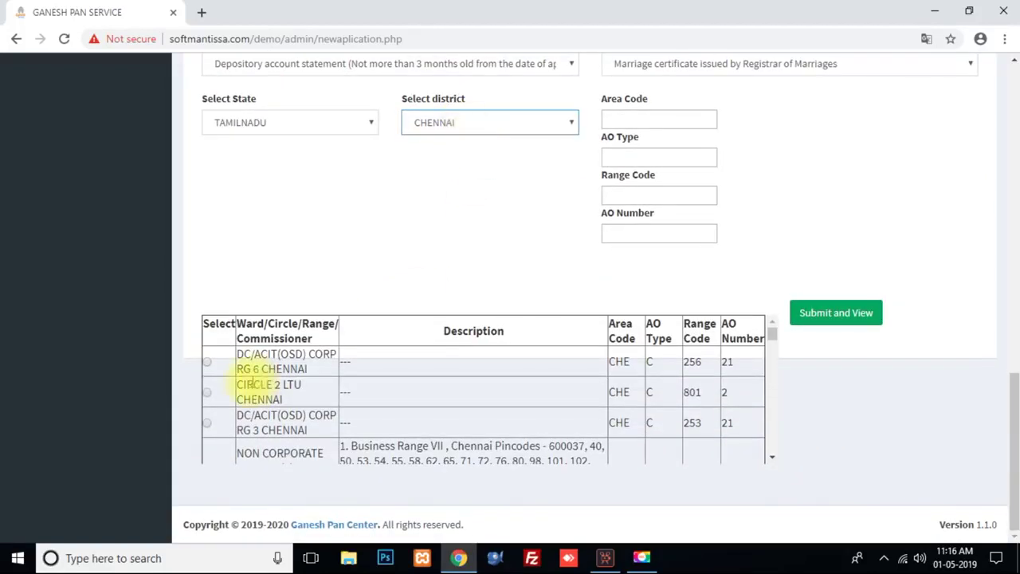
pyautogui.click(206, 362)
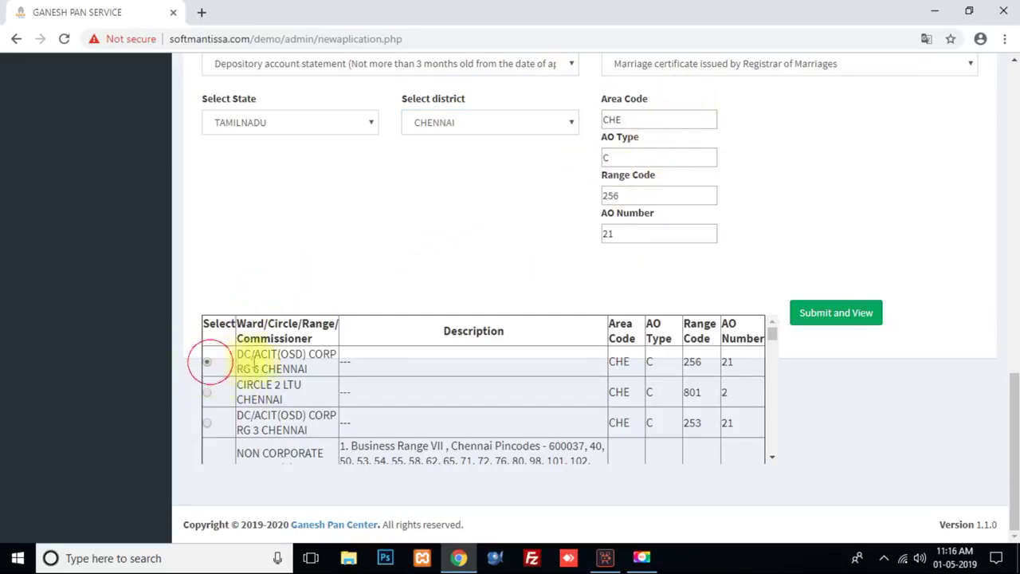
pyautogui.click(834, 324)
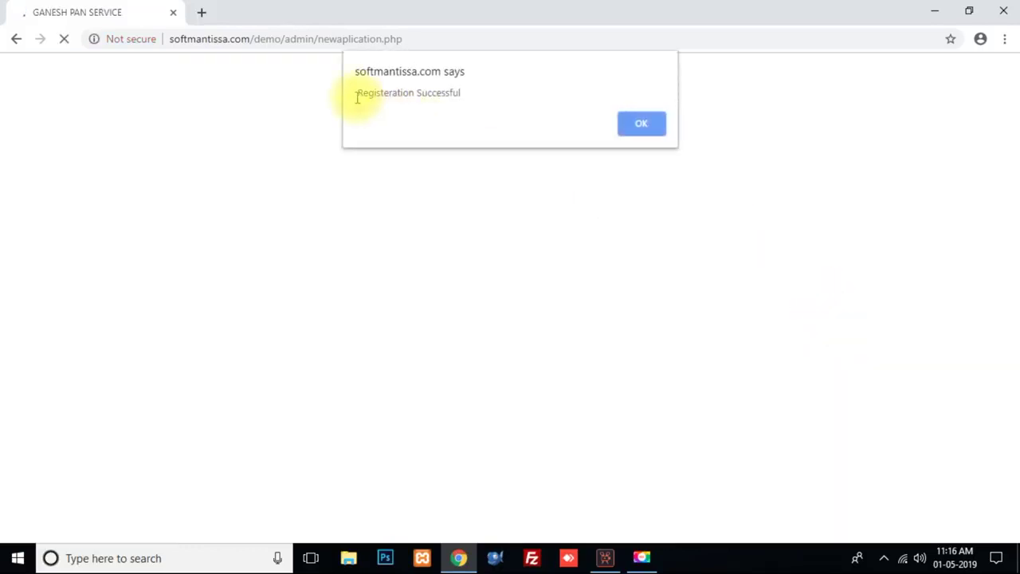
pyautogui.moveTo(357, 97); pyautogui.dragTo(474, 93)
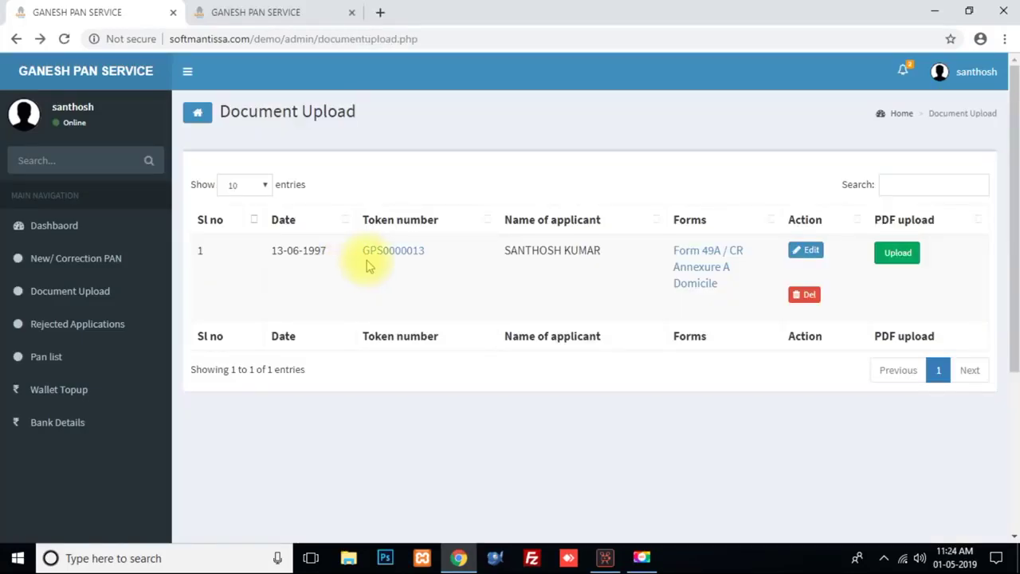
# Step: View the GPS ACK (Form 49A) acknowledgement from the token number link, then return to Document Upload
pyautogui.click(390, 250)
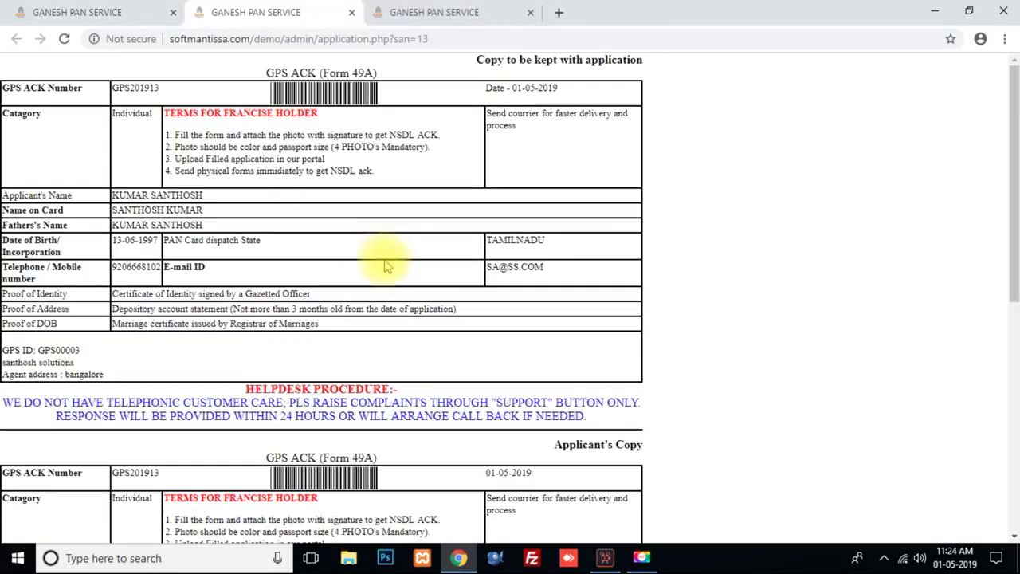
pyautogui.scroll(-3, 391, 271)
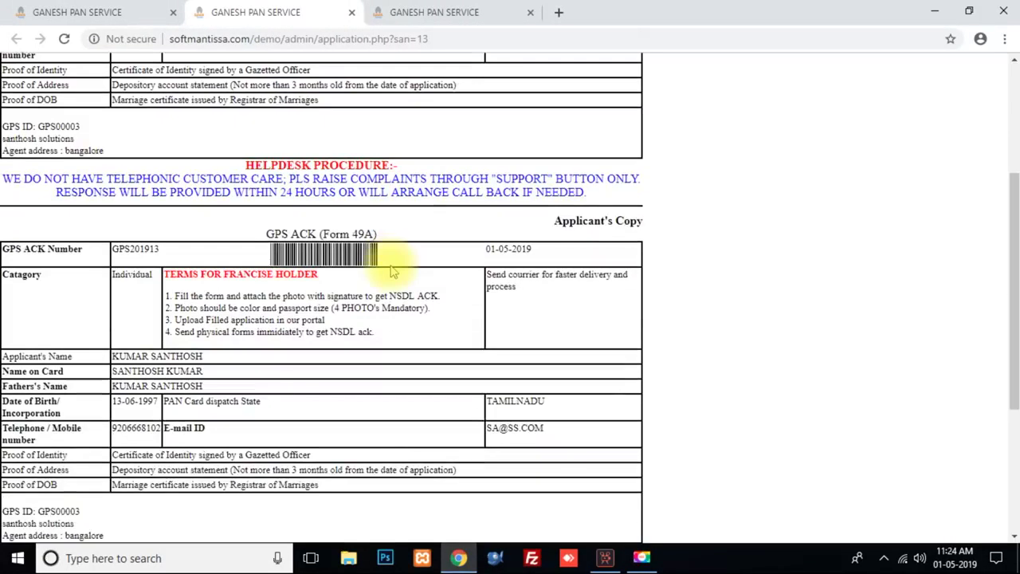
pyautogui.scroll(3, 620, 240)
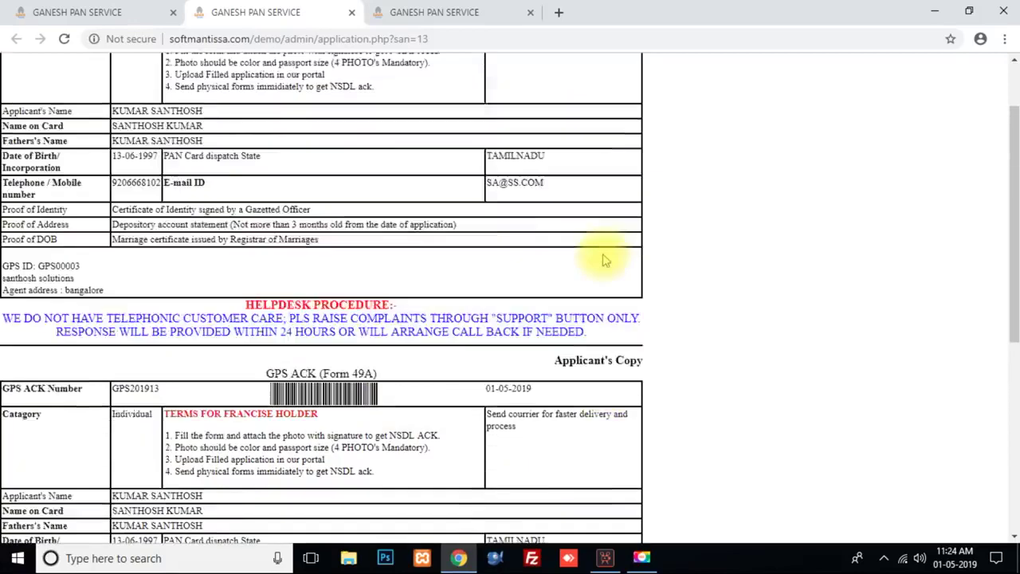
pyautogui.click(72, 12)
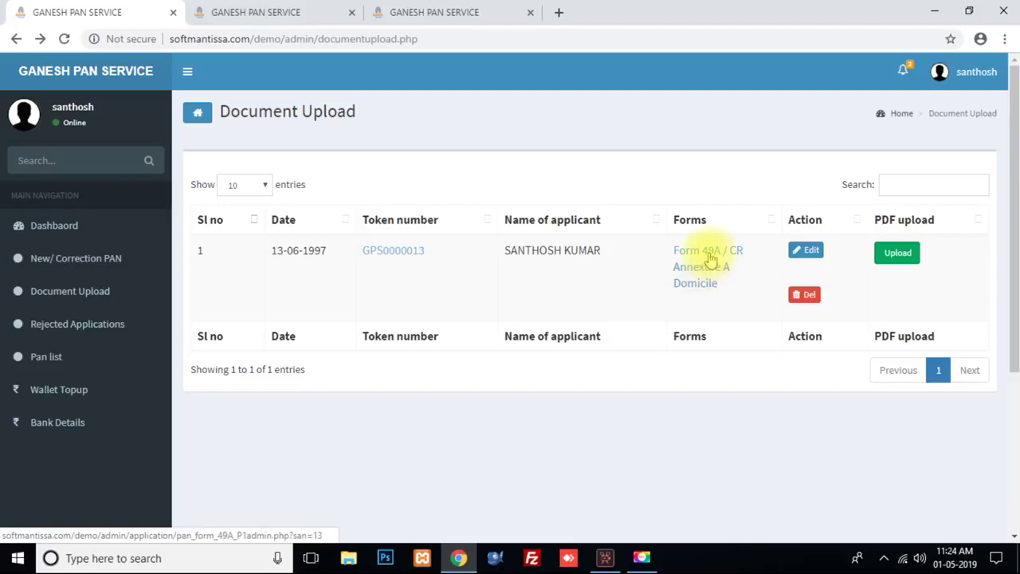
# Step: Open the pre-filled Form 49A / CR in a new tab and scroll through it
pyautogui.click(710, 255)
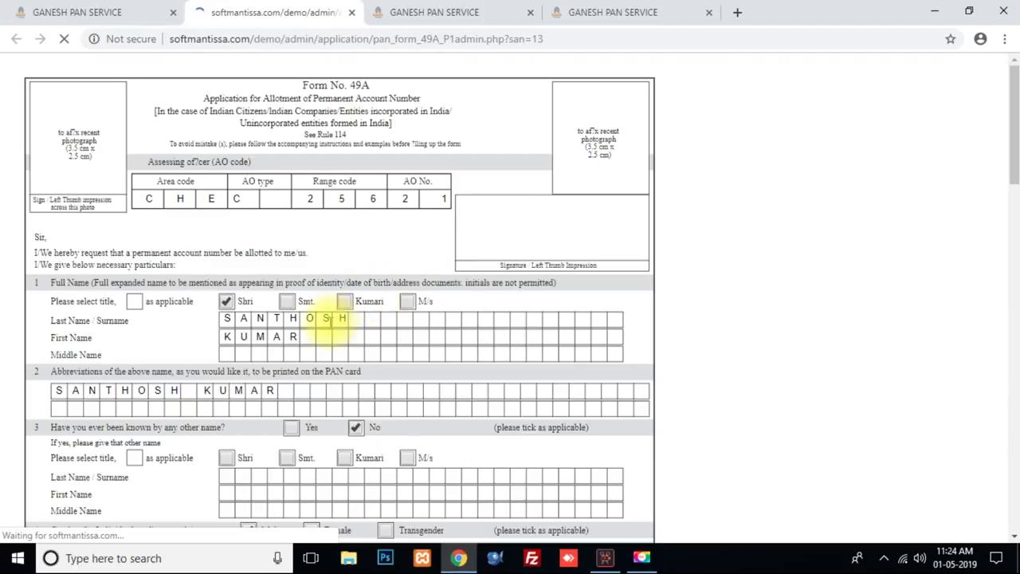
pyautogui.scroll(-2, 330, 322)
pyautogui.click(228, 169)
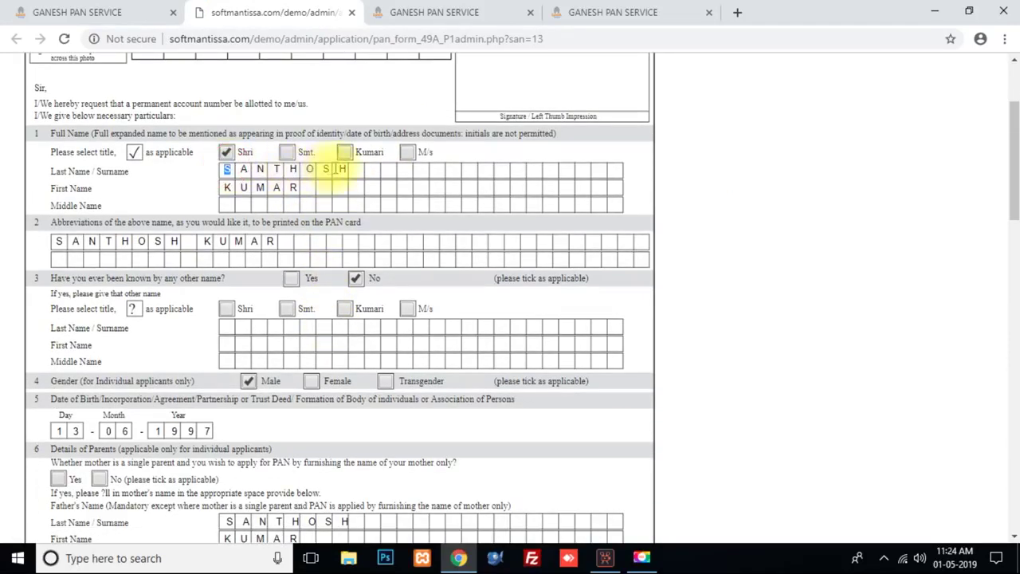
pyautogui.click(123, 241)
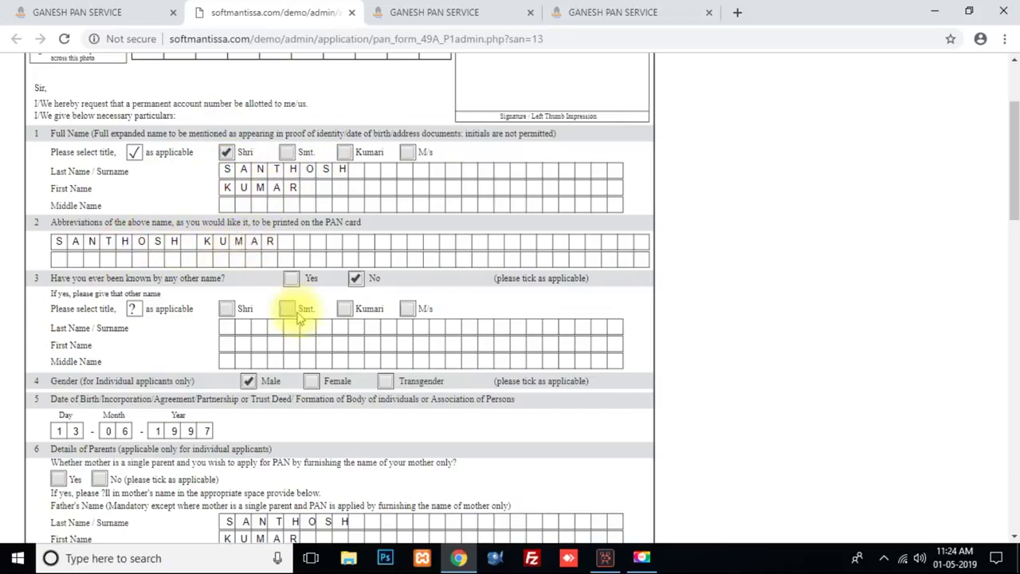
pyautogui.scroll(-10, 295, 312)
pyautogui.scroll(-6, 298, 317)
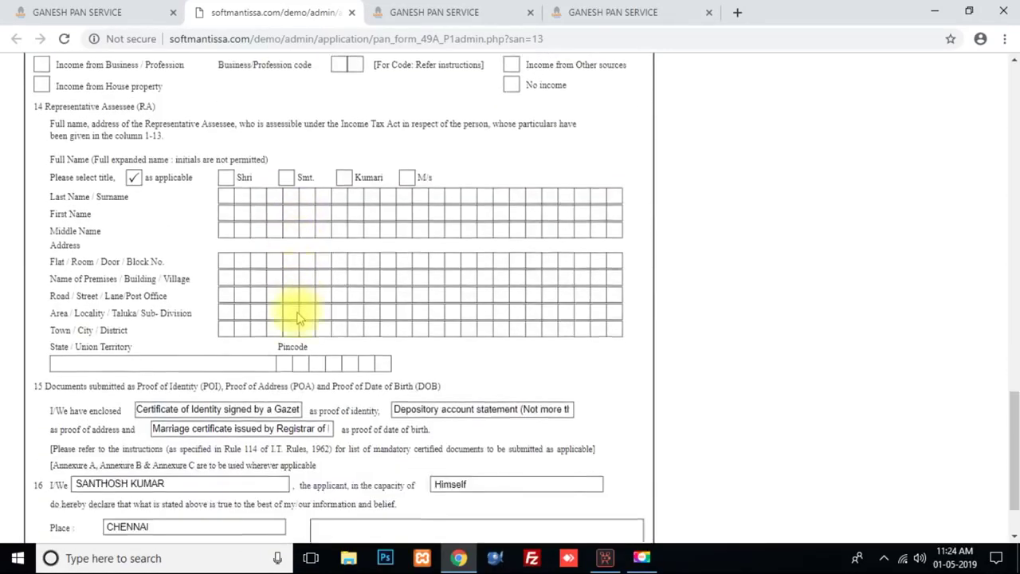
# Step: Preview Form 49A for Save as PDF, close the dialog and go back to Document Upload
pyautogui.hotkey('ctrl', 'p')
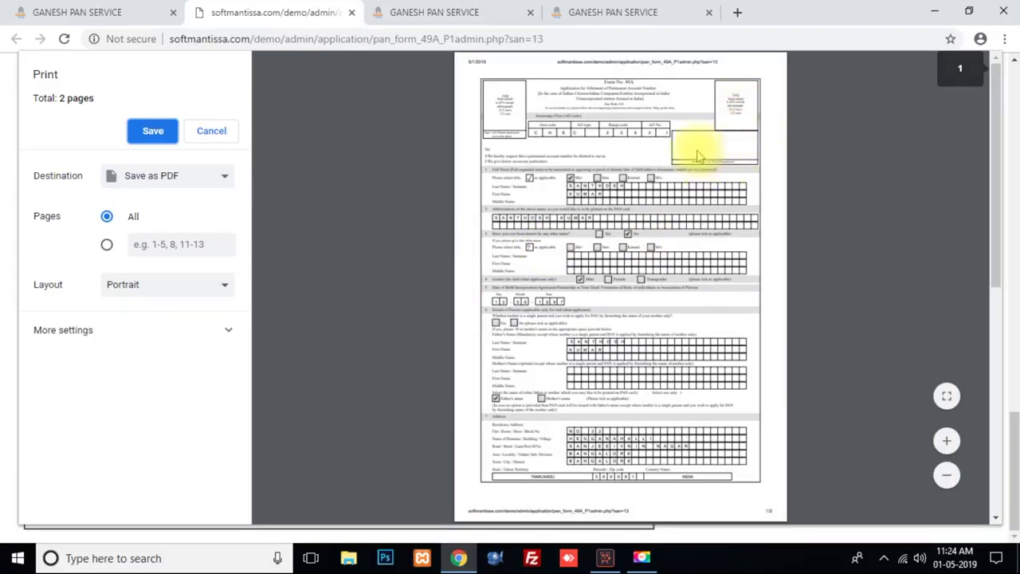
pyautogui.click(215, 131)
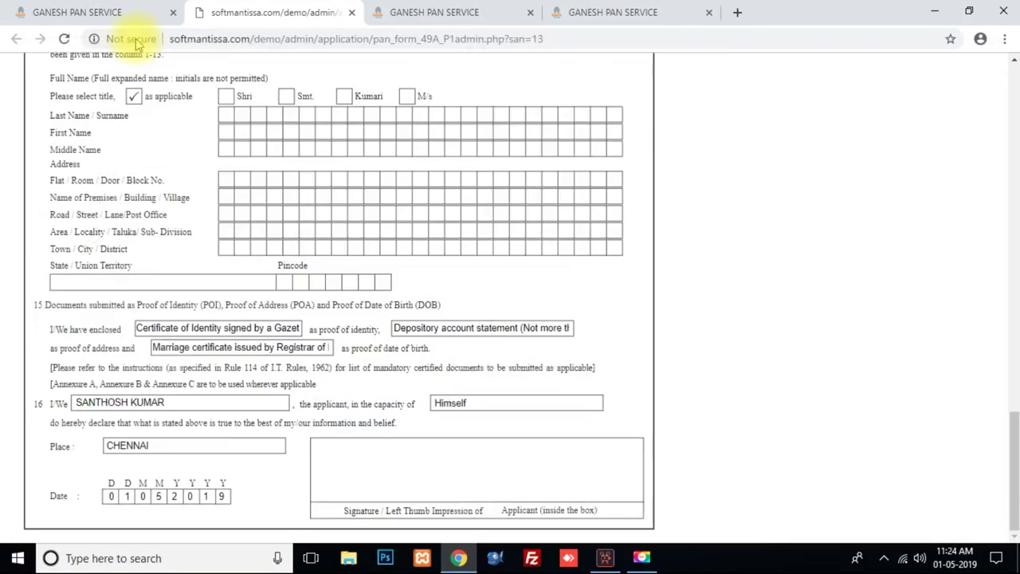
pyautogui.click(134, 16)
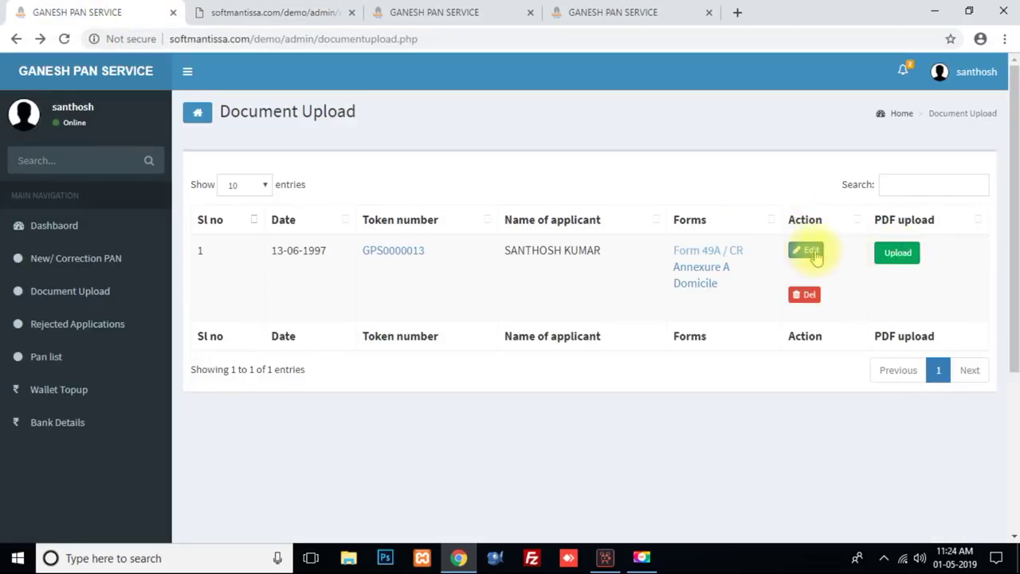
pyautogui.click(808, 251)
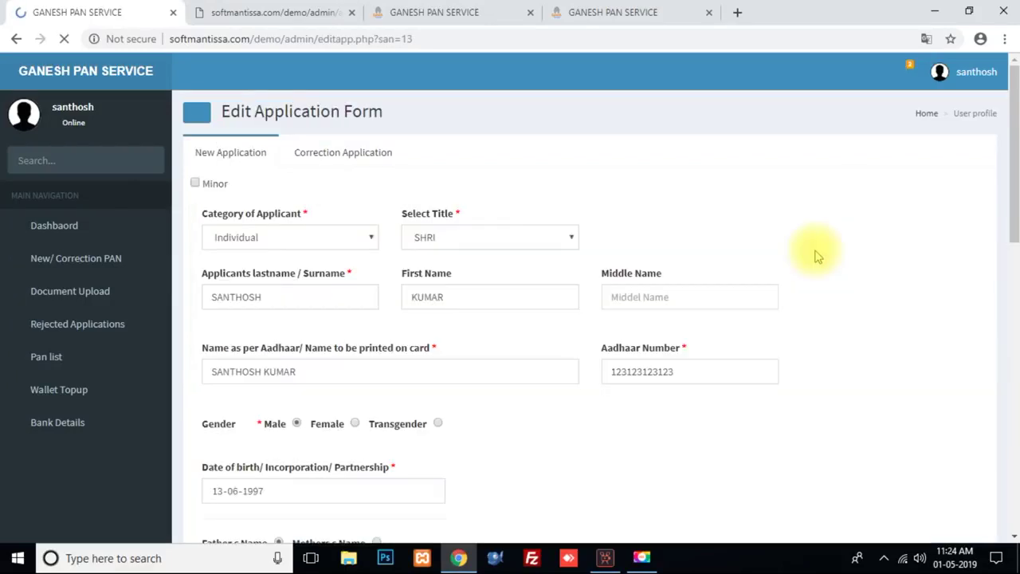
pyautogui.click(489, 307)
pyautogui.scroll(-8, 467, 391)
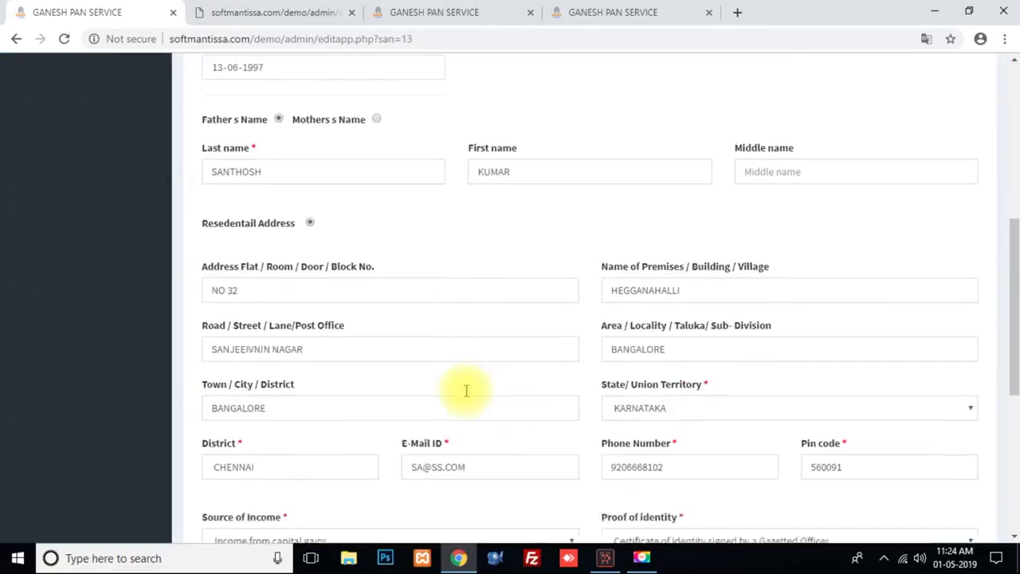
pyautogui.scroll(6, 467, 393)
pyautogui.scroll(3, 467, 394)
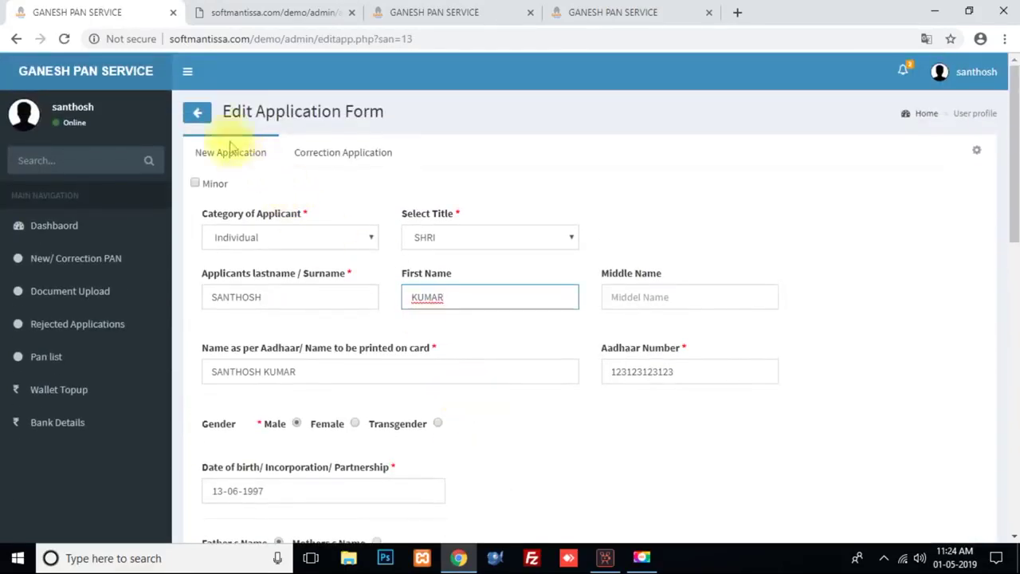
pyautogui.click(198, 116)
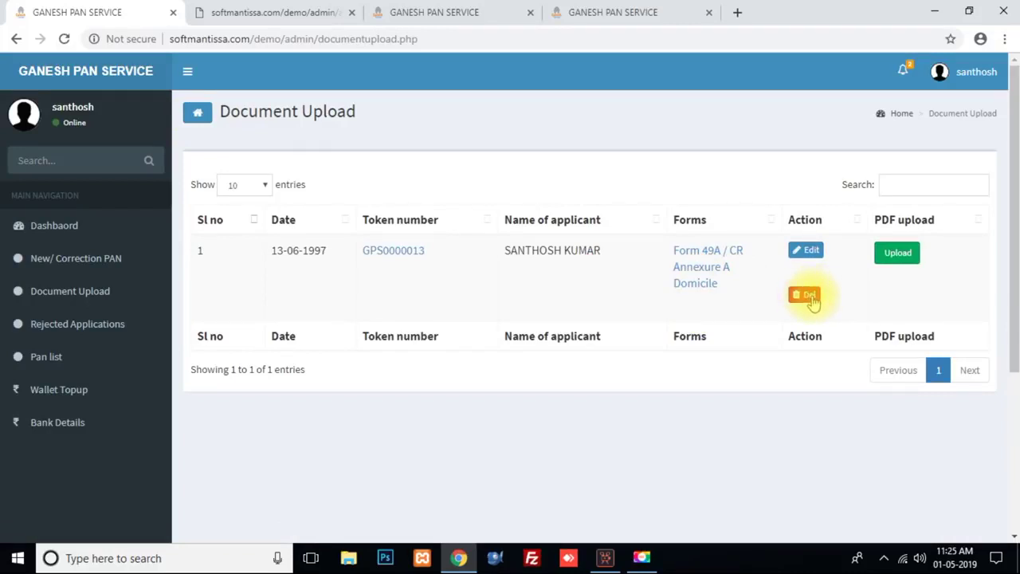
# Step: Choose the application's PDF file, submit the upload and confirm the success message
pyautogui.click(900, 257)
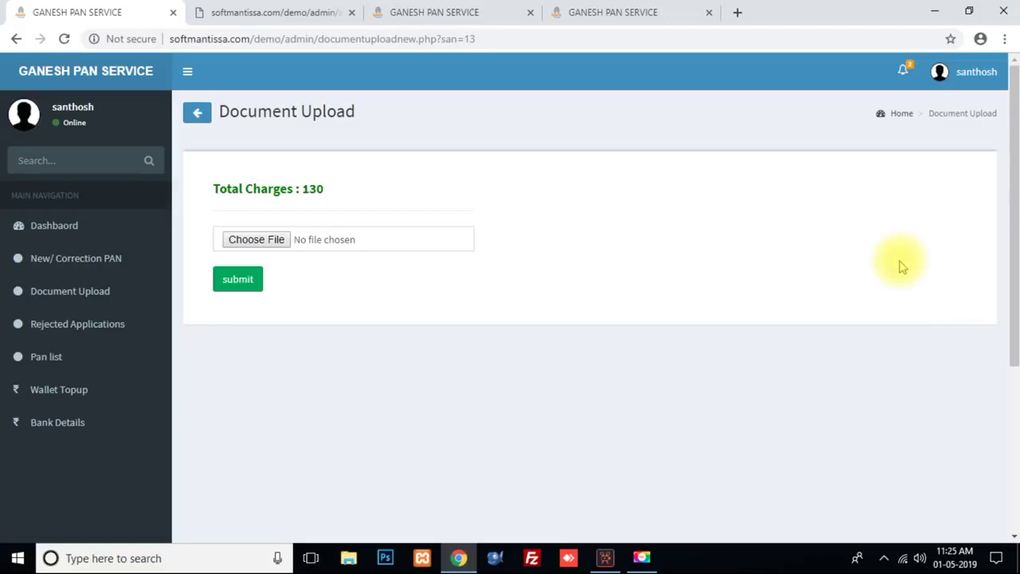
pyautogui.click(273, 240)
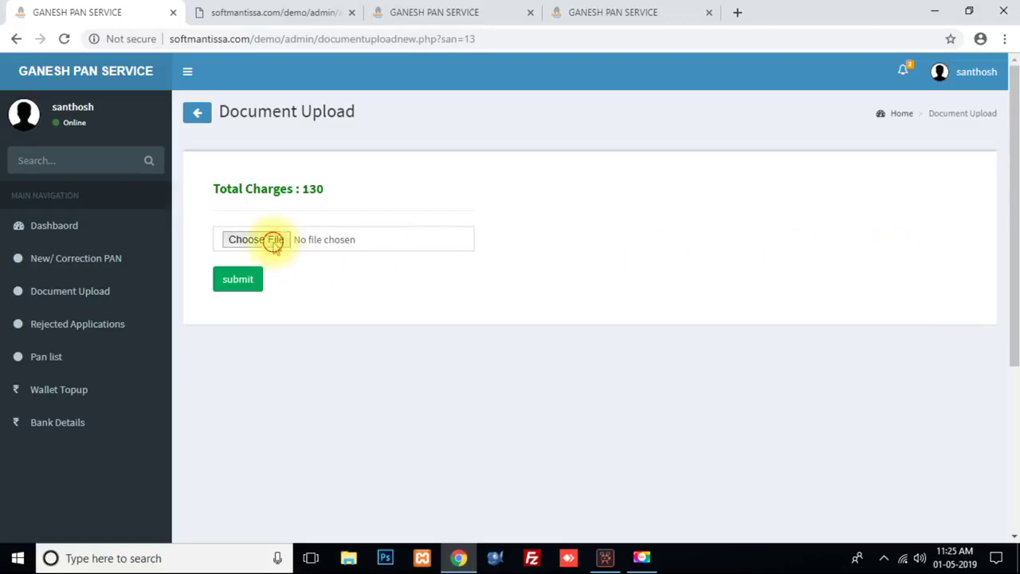
pyautogui.write('va')
pyautogui.press('Down')
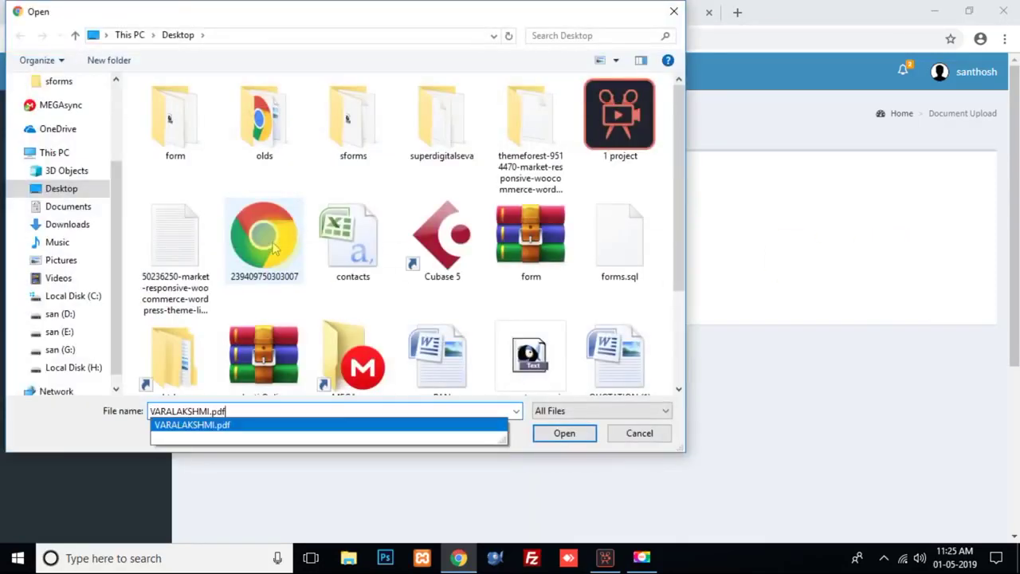
pyautogui.press('Return')
pyautogui.click(240, 279)
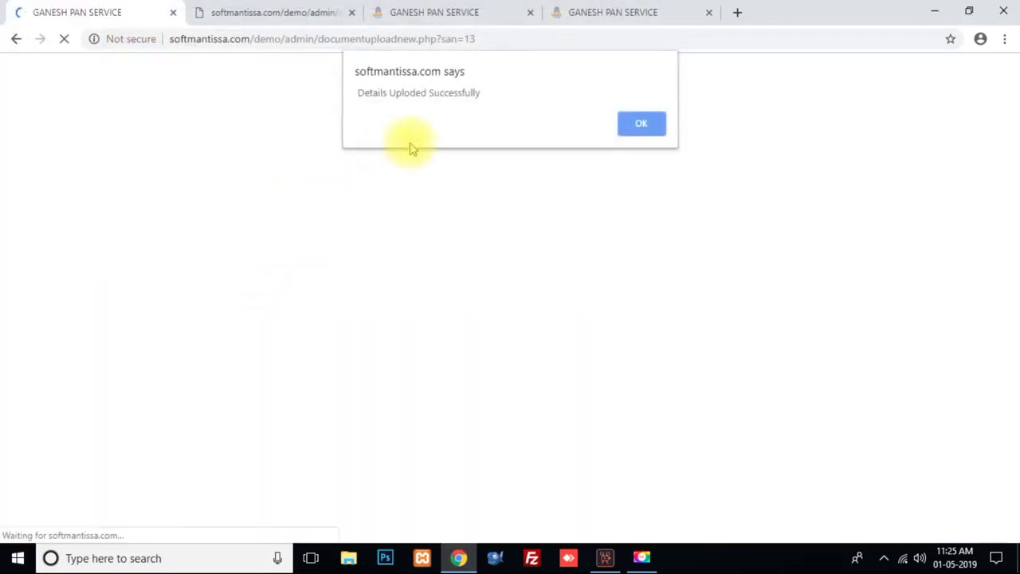
pyautogui.moveTo(353, 92); pyautogui.dragTo(510, 92)
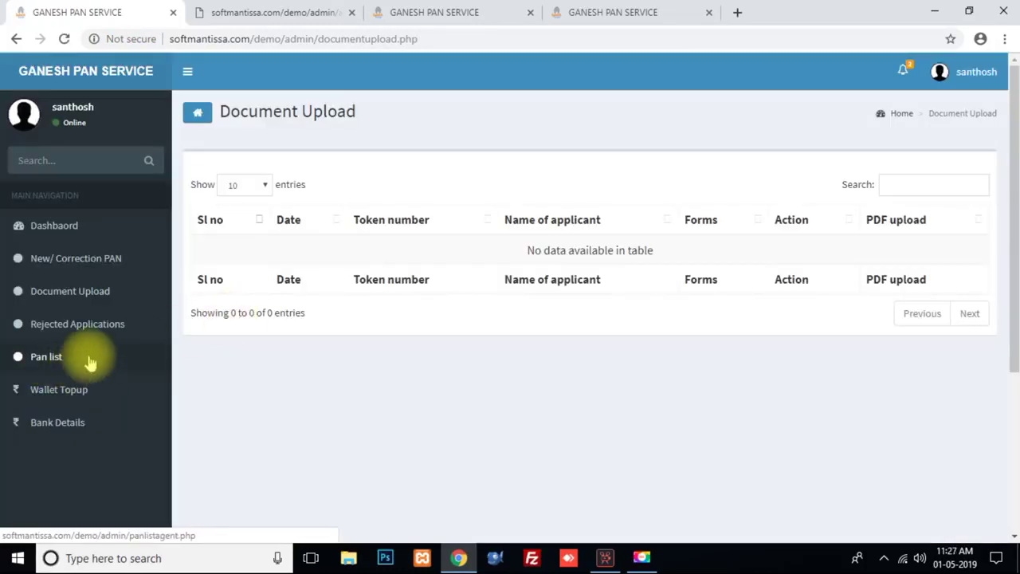
# Step: Open the Pan List to check the new application's Processing status
pyautogui.click(90, 363)
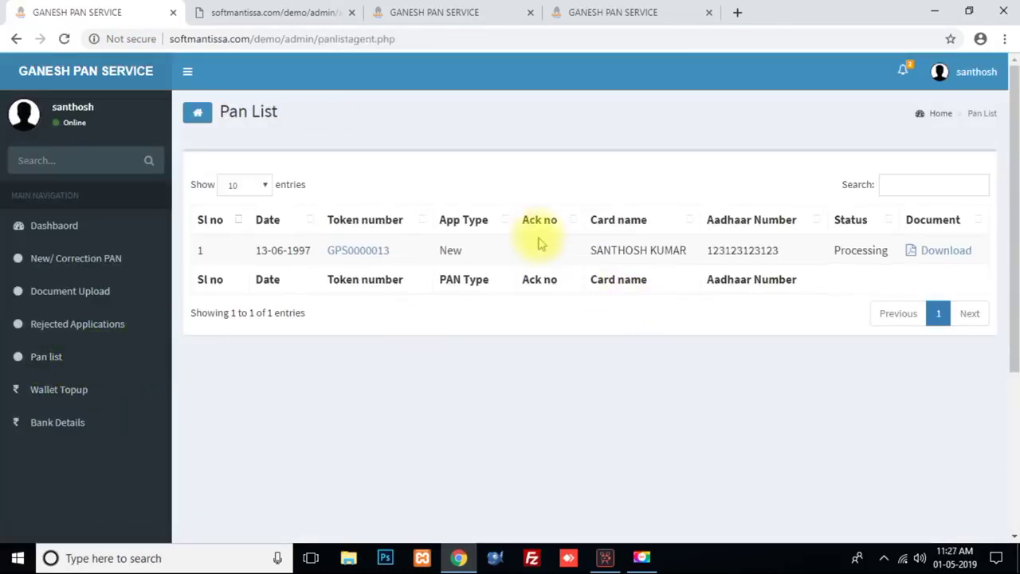
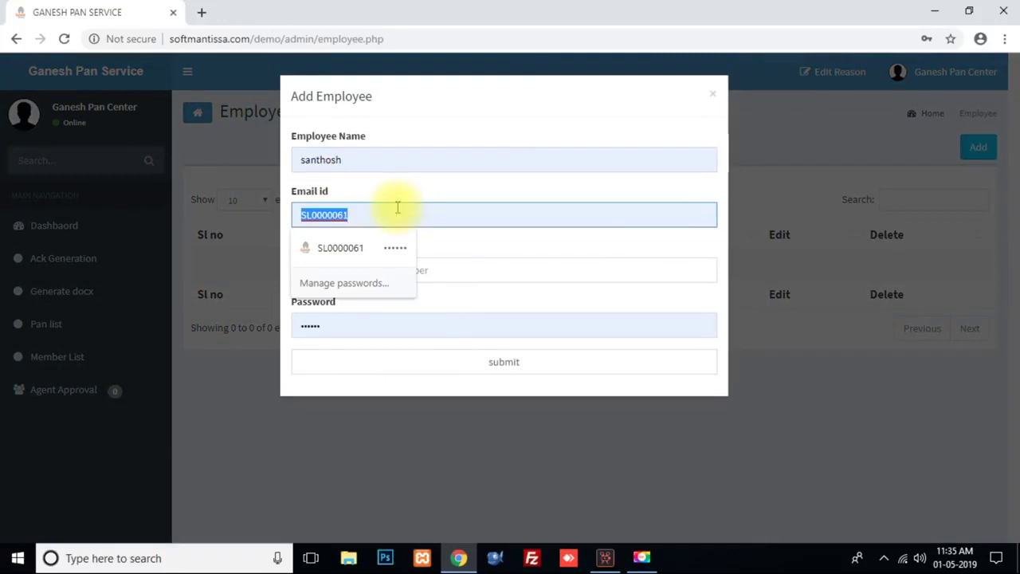
# Step: Fill in the new employee's email address and phone number from the autofill suggestions
pyautogui.click(386, 243)
pyautogui.write('s')
pyautogui.doubleClick(375, 216)
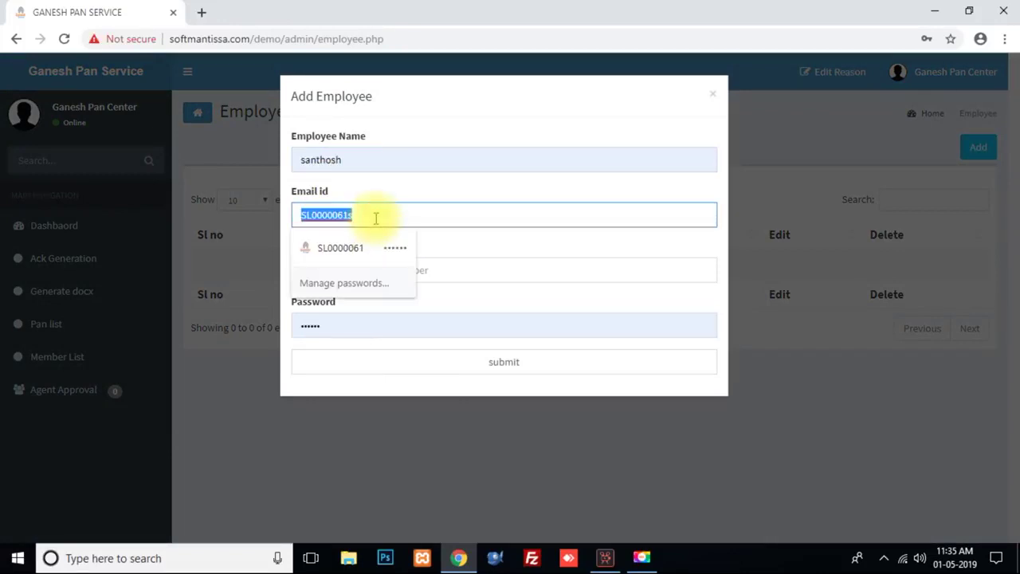
pyautogui.write('ss')
pyautogui.click(372, 241)
pyautogui.click(374, 270)
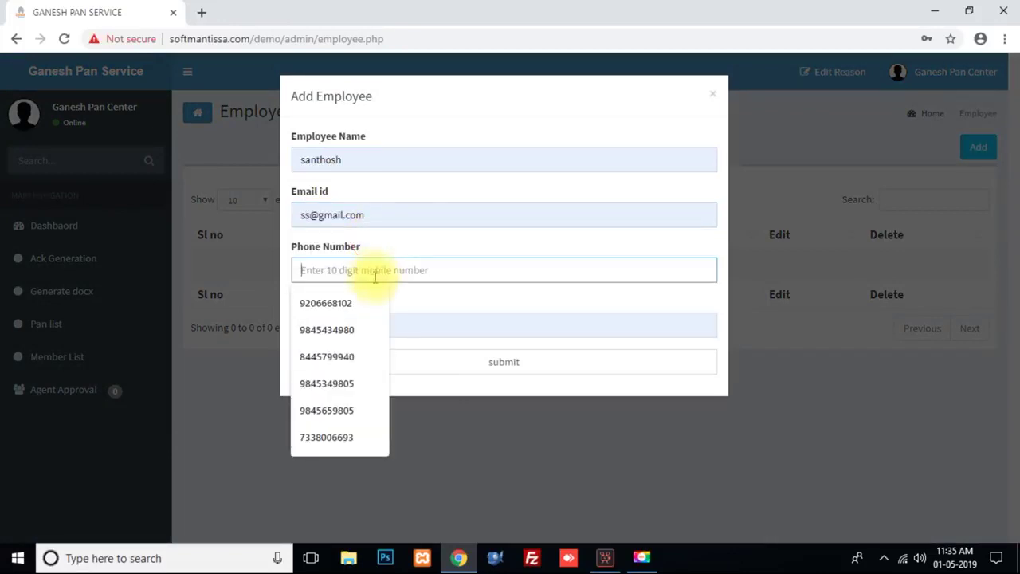
pyautogui.click(363, 300)
# Step: Submit the registration, dismiss the success alert and select the new employee code
pyautogui.click(514, 365)
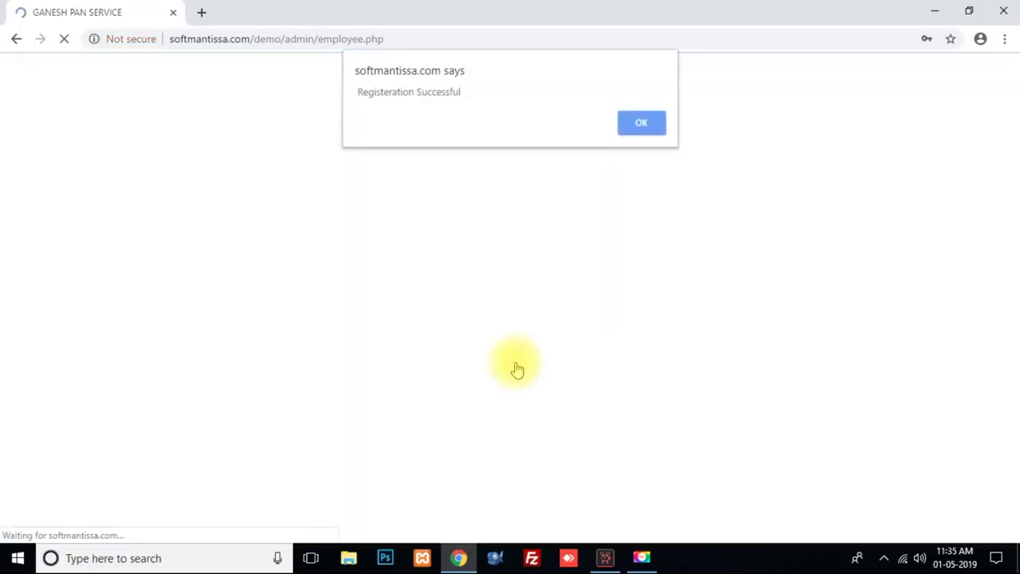
pyautogui.click(644, 121)
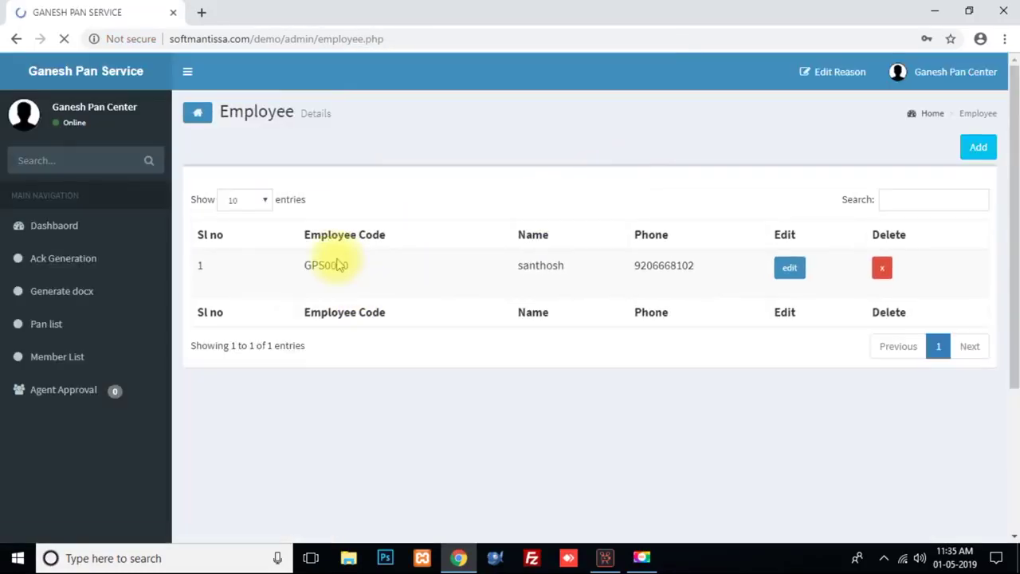
pyautogui.doubleClick(326, 265)
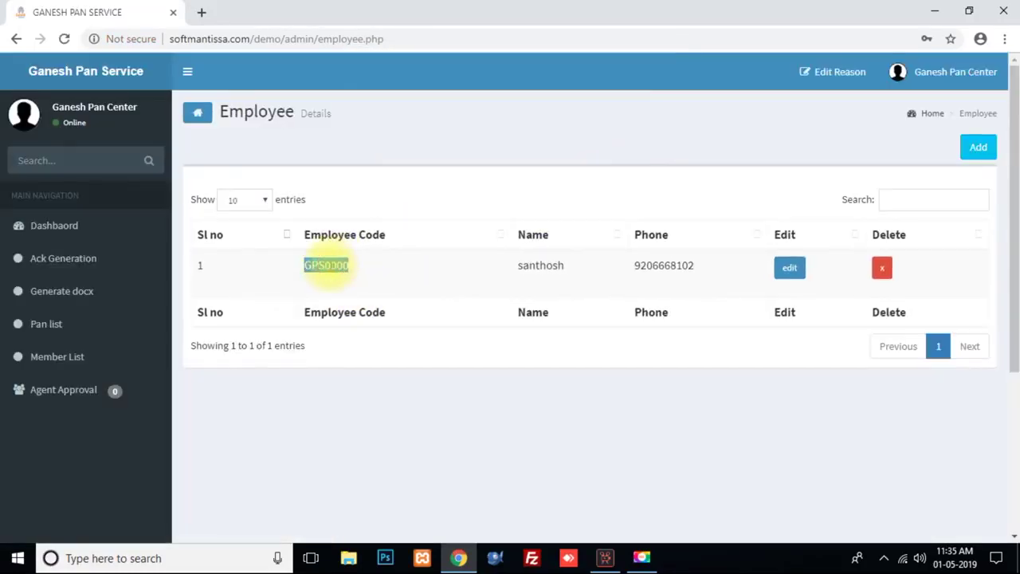
# Step: Sign out of the admin panel and go to the Employee Login page
pyautogui.click(939, 80)
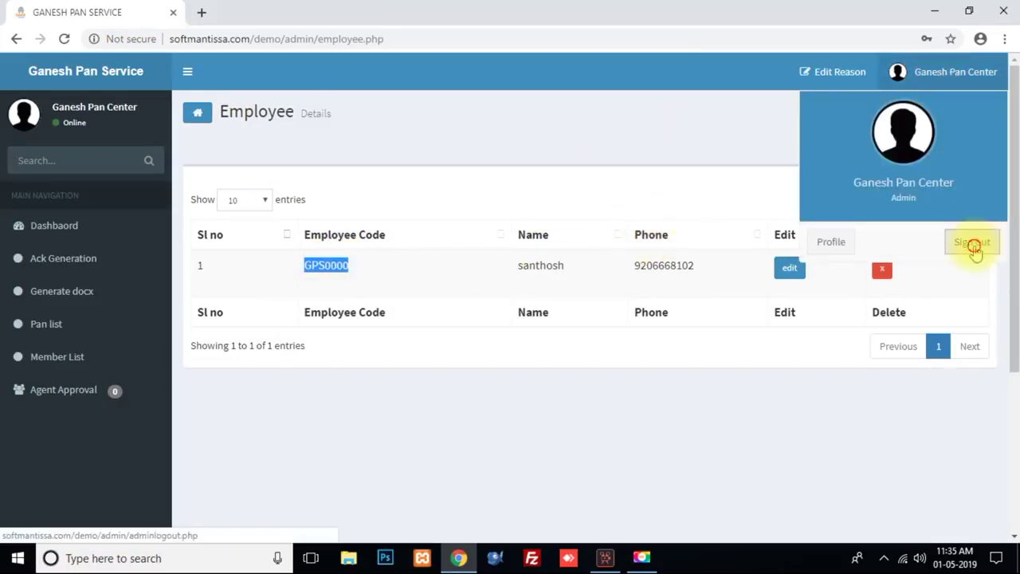
pyautogui.click(975, 243)
pyautogui.click(653, 132)
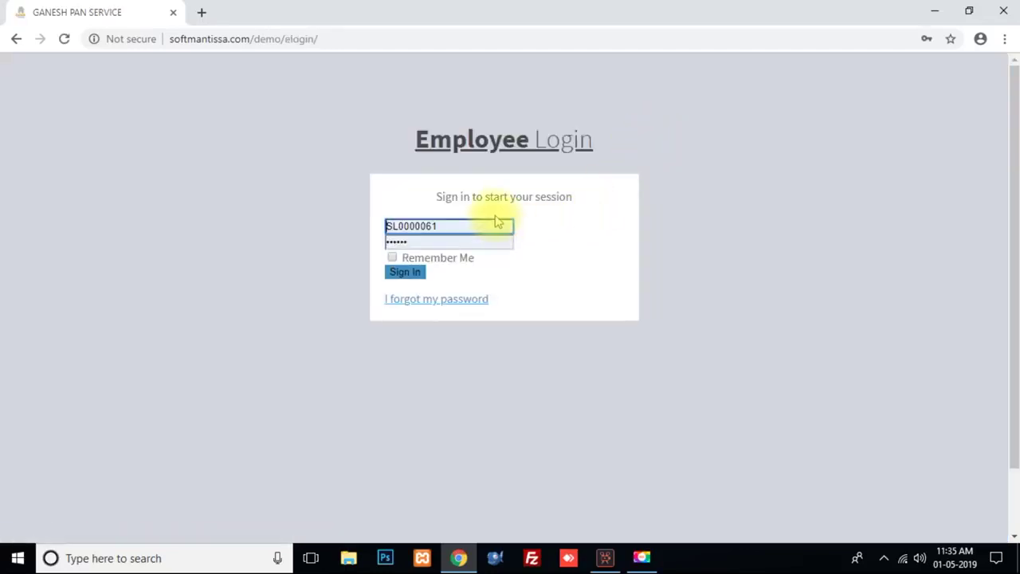
# Step: Replace the saved username with the new employee's code and sign in
pyautogui.doubleClick(496, 225)
pyautogui.hotkey('ctrl', 'a')
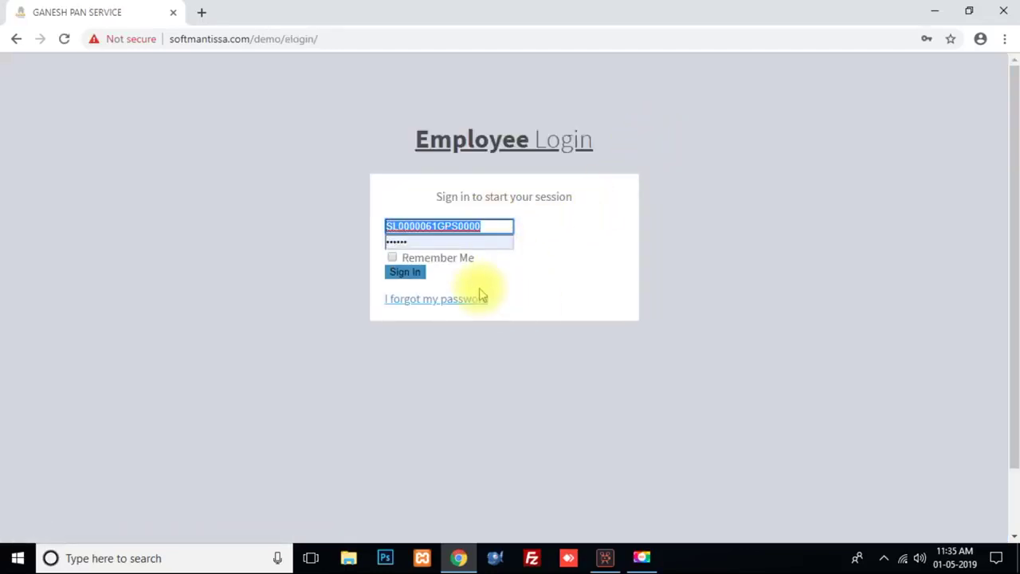
pyautogui.write('GPS0000')
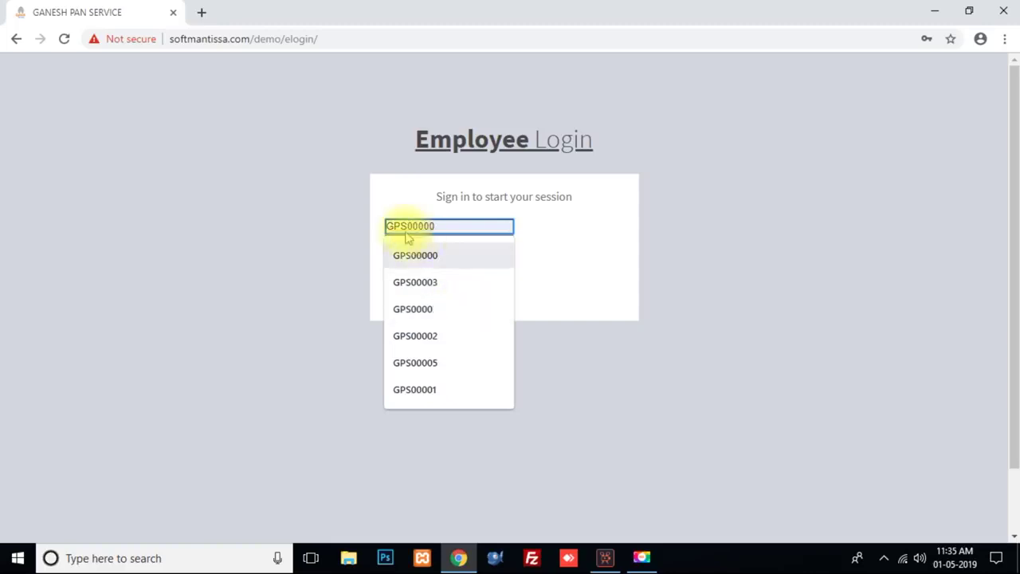
pyautogui.press('Return')
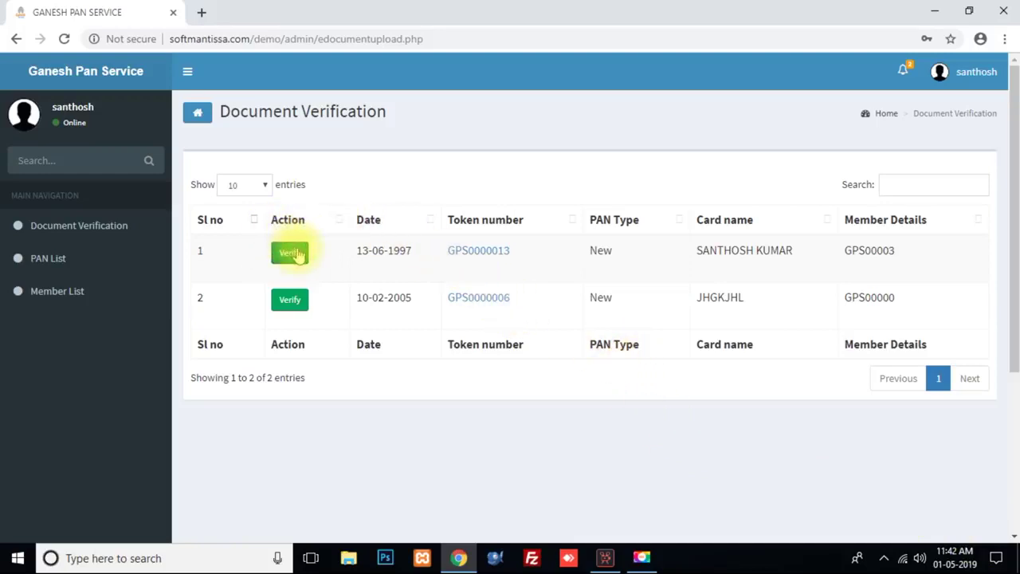
# Step: Open the first pending application and review its scanned image and form
pyautogui.click(290, 252)
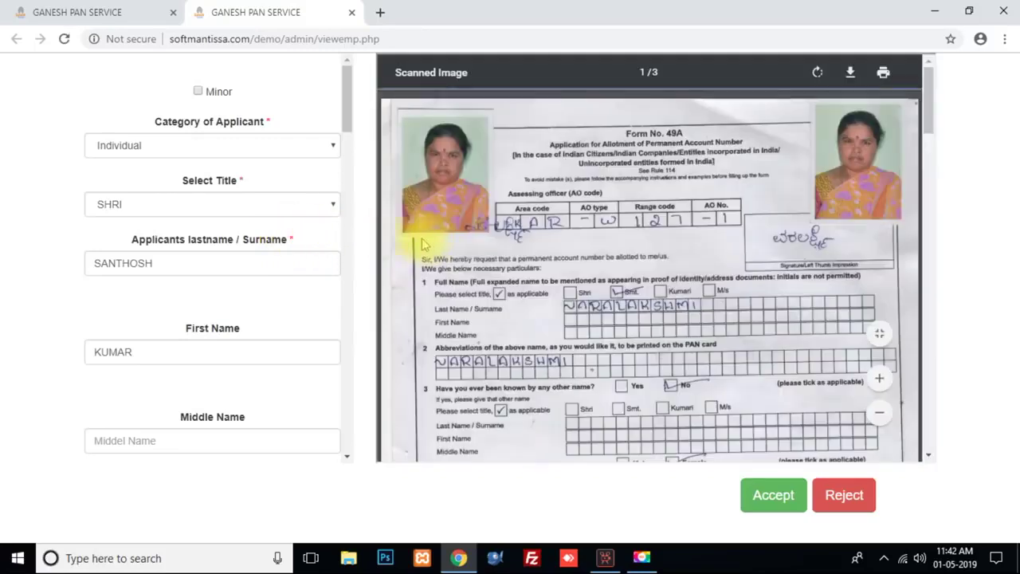
pyautogui.scroll(-2, 560, 271)
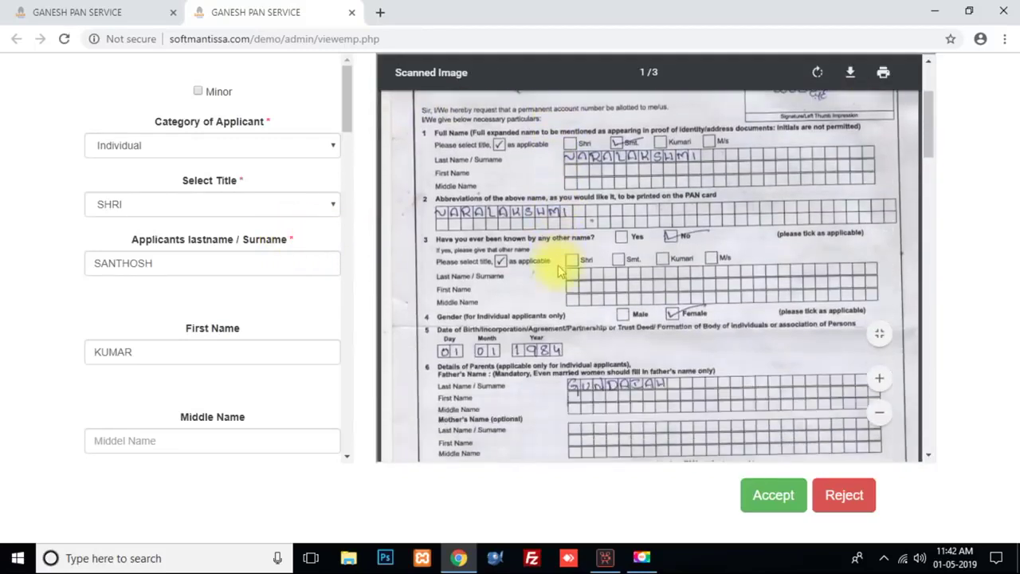
pyautogui.scroll(-10, 560, 270)
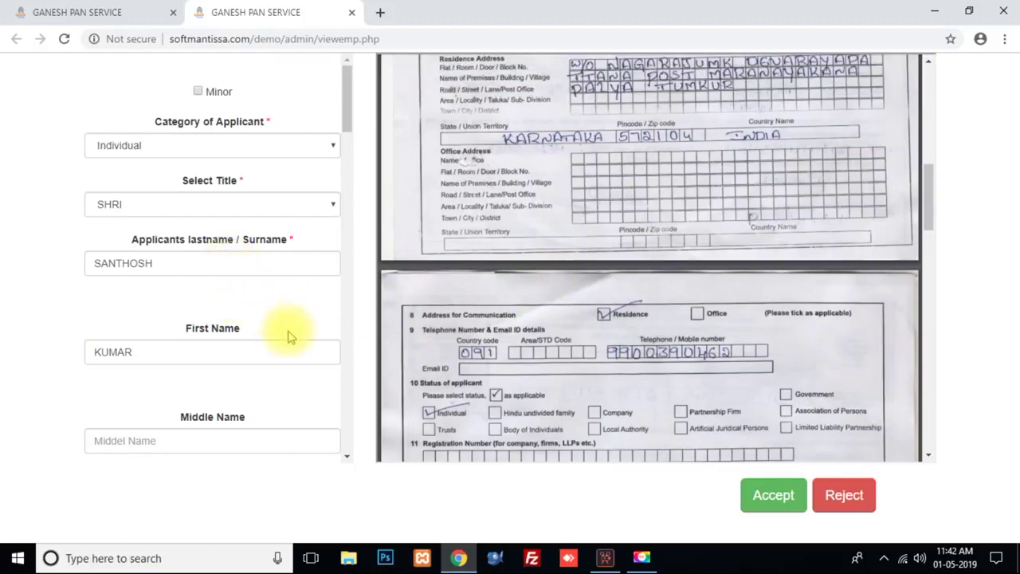
pyautogui.scroll(-4, 290, 336)
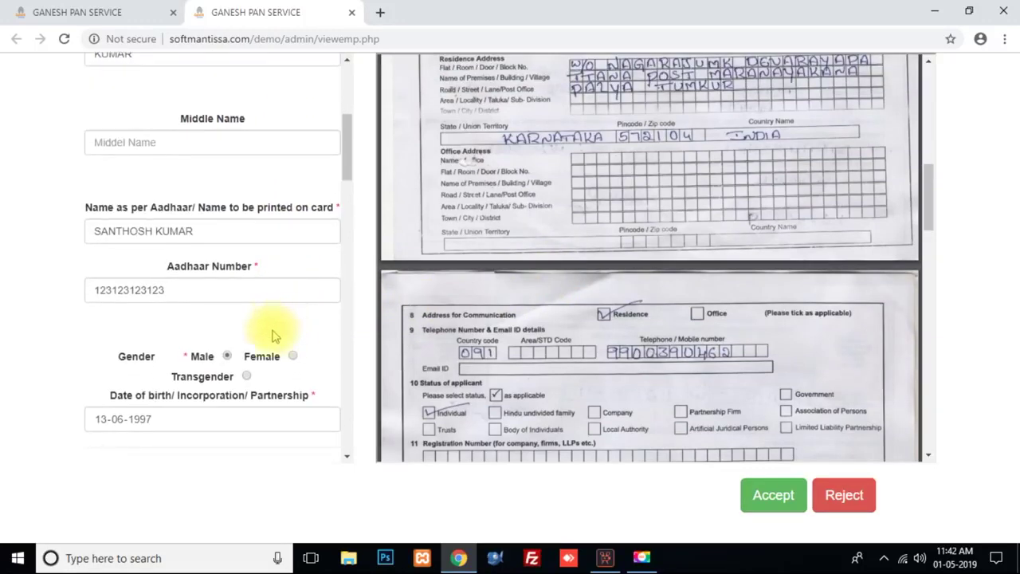
pyautogui.scroll(-1, 271, 335)
# Step: Check the available rejection reasons, return to the review, and accept the application
pyautogui.click(846, 500)
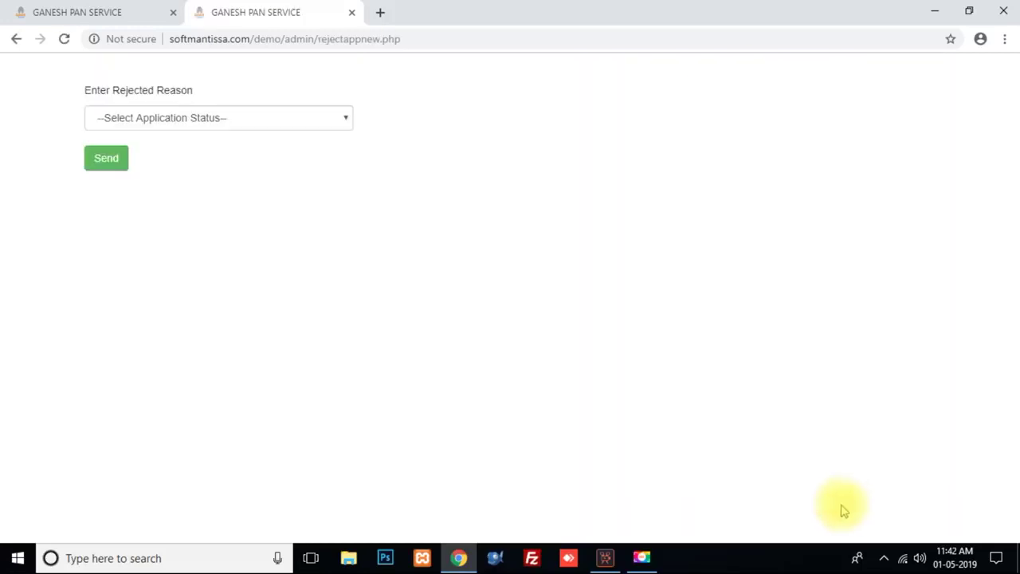
pyautogui.click(335, 119)
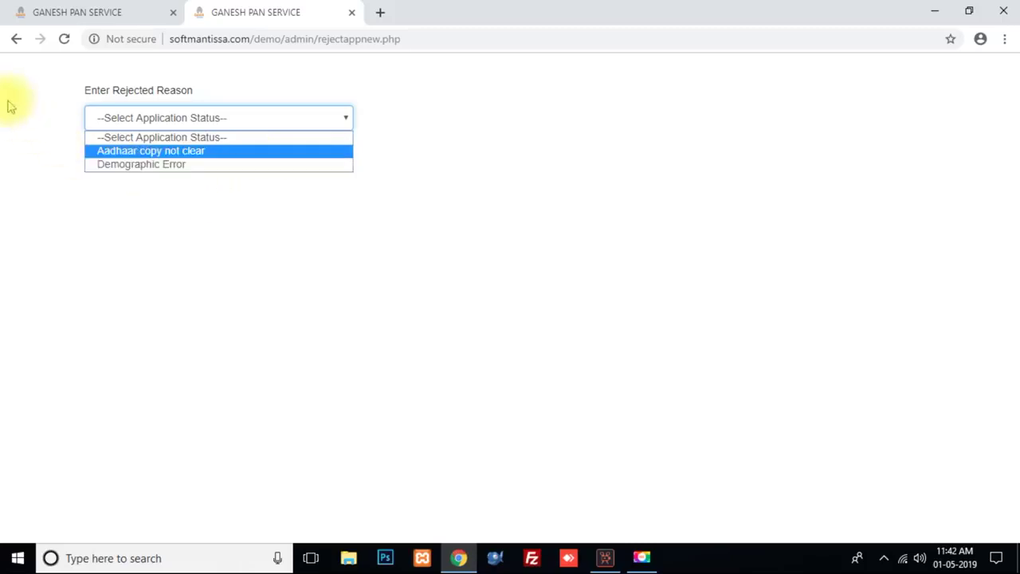
pyautogui.click(15, 39)
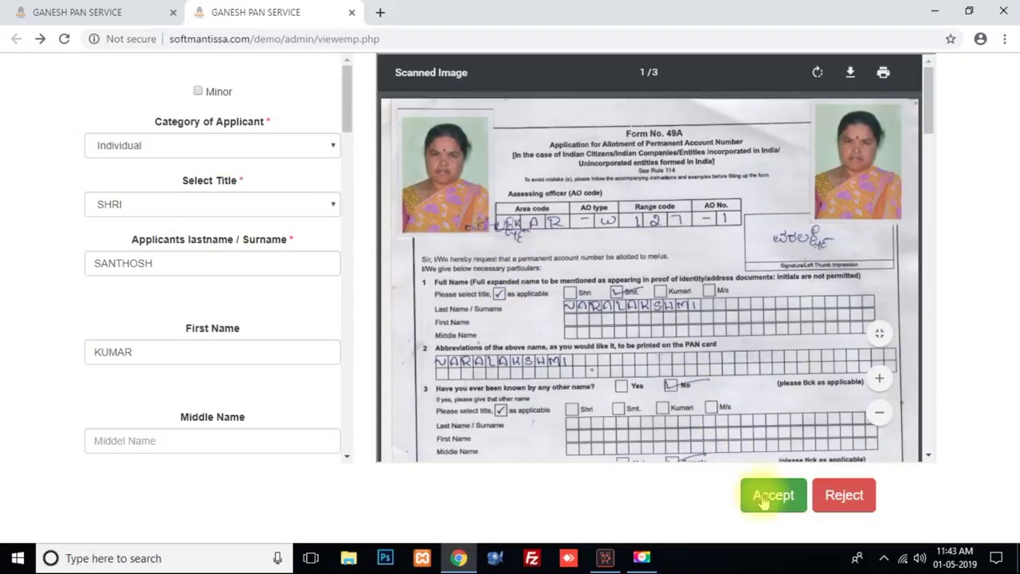
pyautogui.click(771, 497)
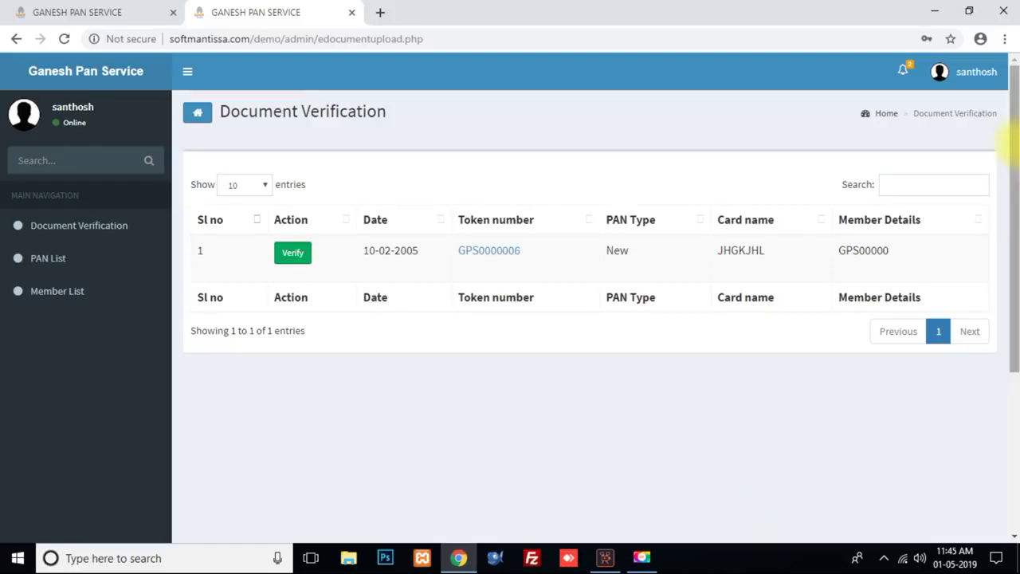
# Step: Sign out of the employee session and load the adminlogin page via the web address
pyautogui.click(976, 74)
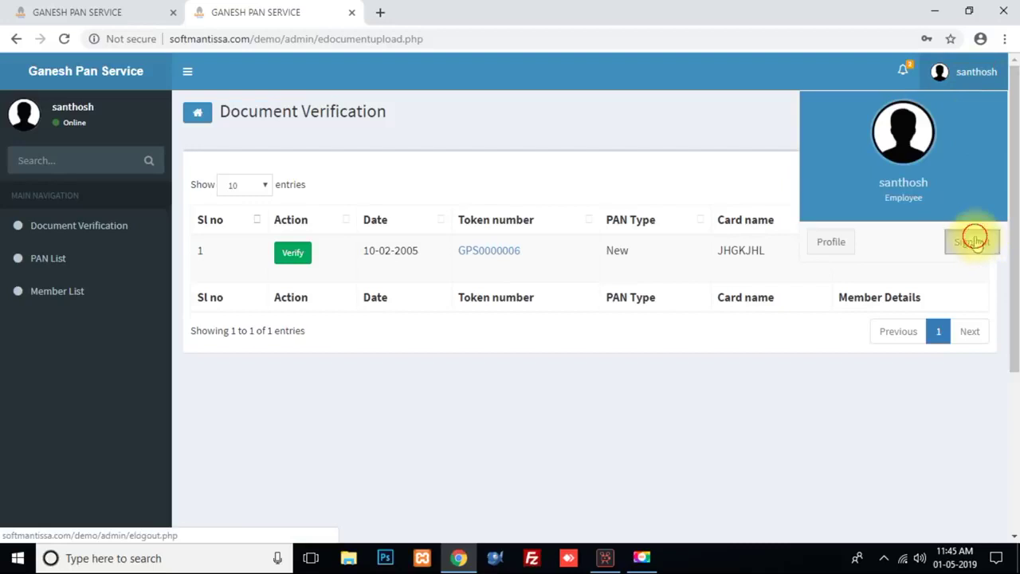
pyautogui.click(973, 239)
pyautogui.moveTo(291, 40); pyautogui.dragTo(421, 30)
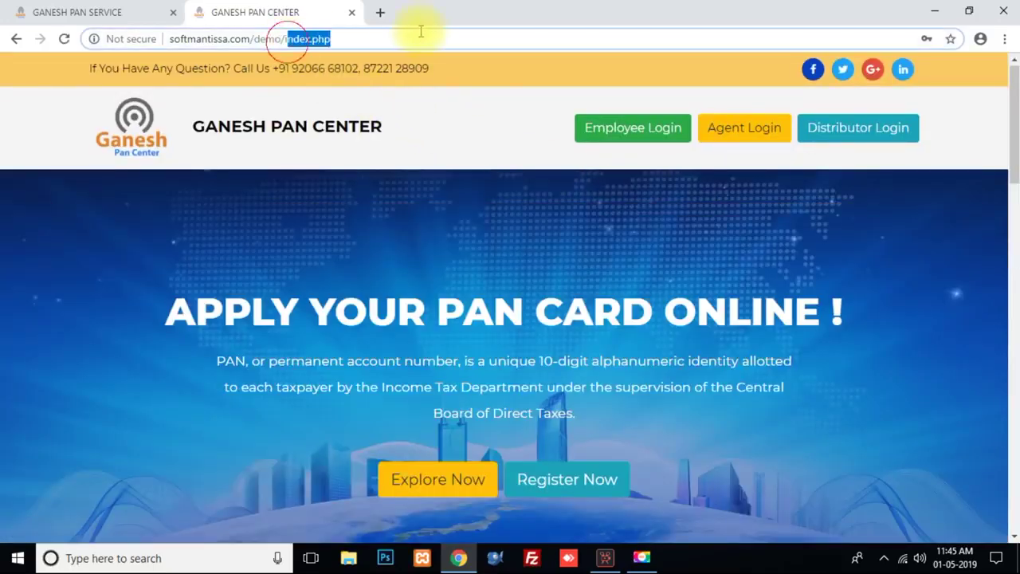
pyautogui.press('BackSpace')
pyautogui.write('ad')
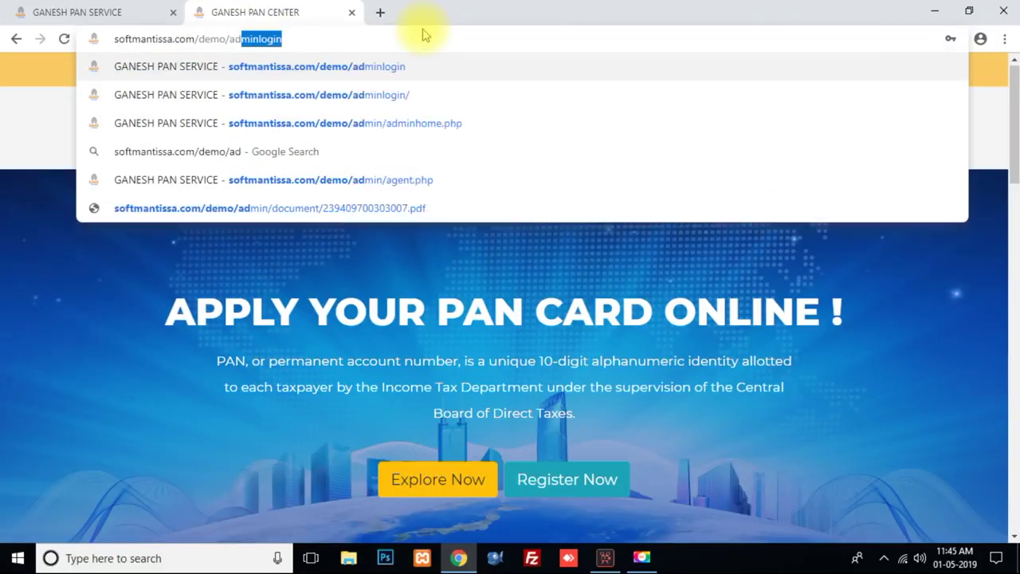
pyautogui.press('Return')
pyautogui.press('Return')
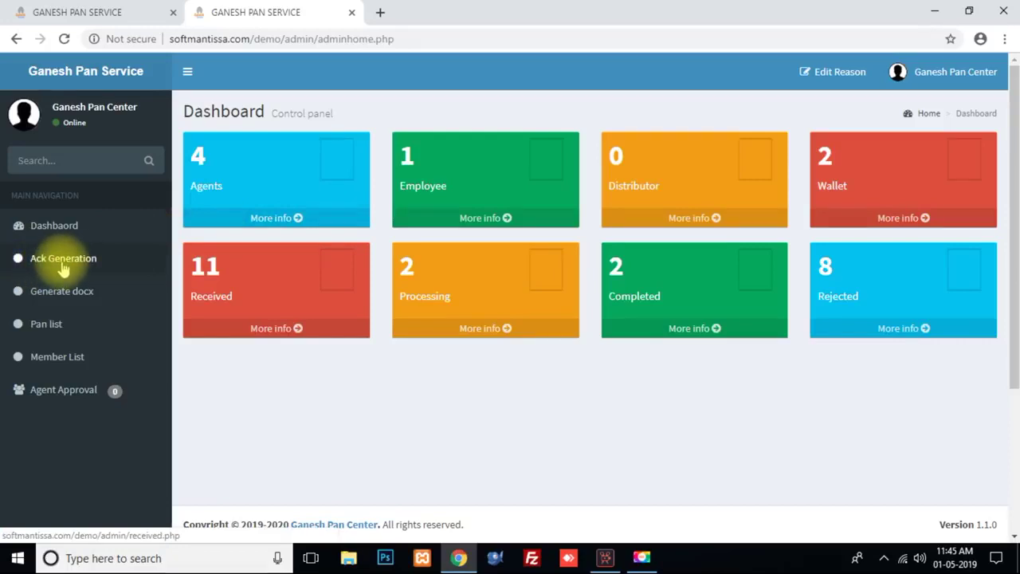
# Step: In Ack Generation, view the rejection reasons for the 01-05-2019 application without rejecting it
pyautogui.click(62, 263)
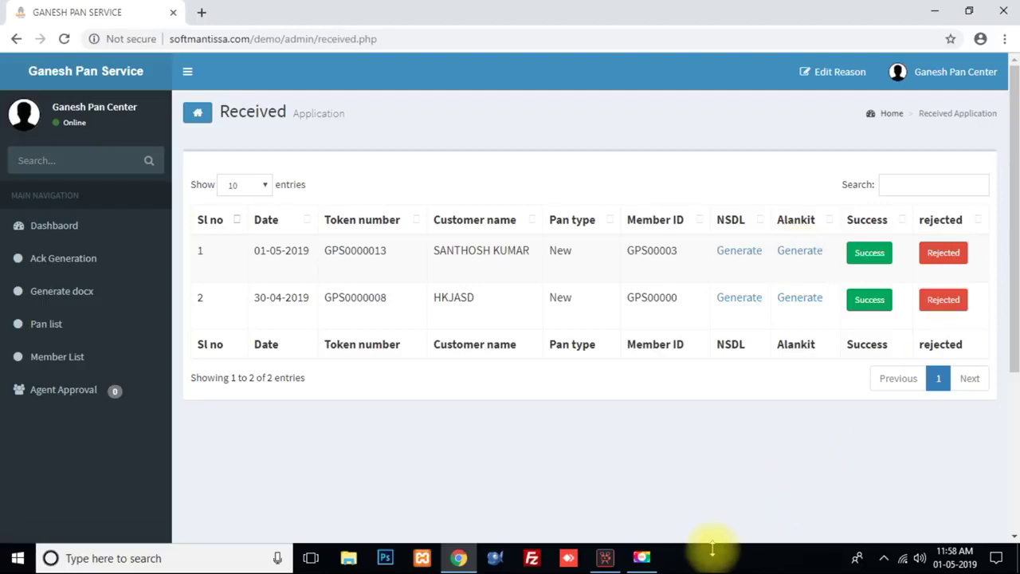
pyautogui.click(942, 268)
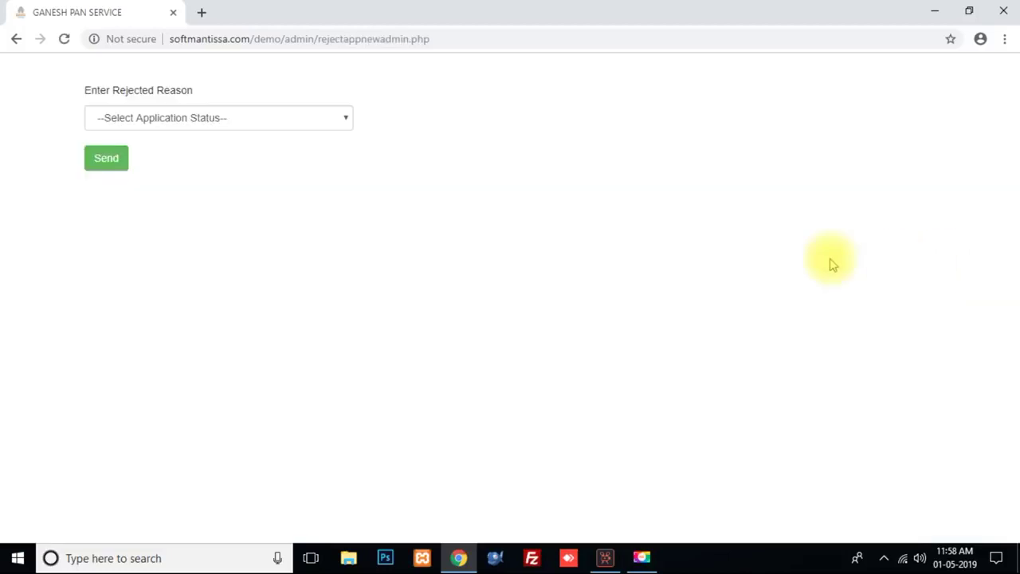
pyautogui.click(340, 124)
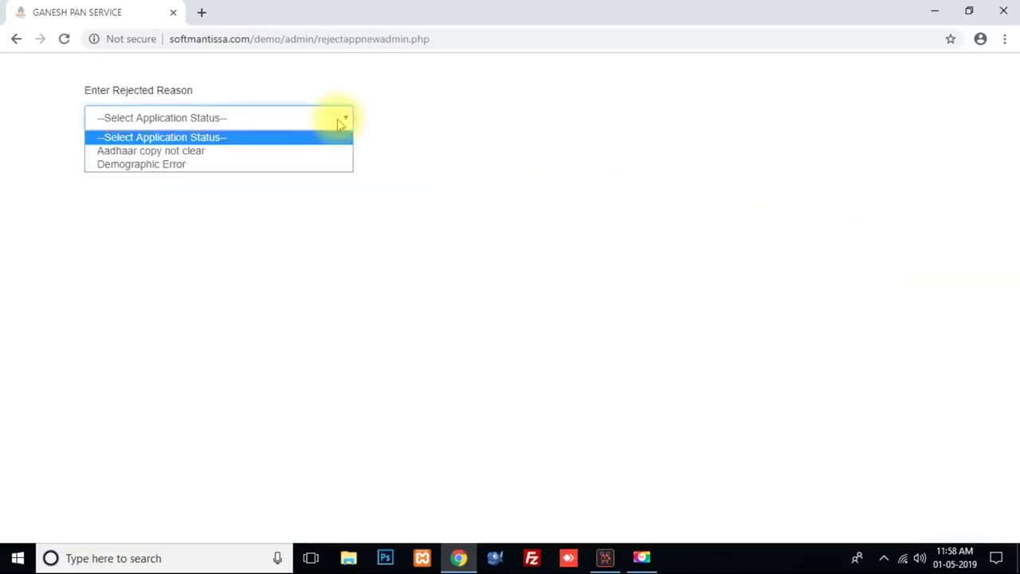
pyautogui.click(355, 283)
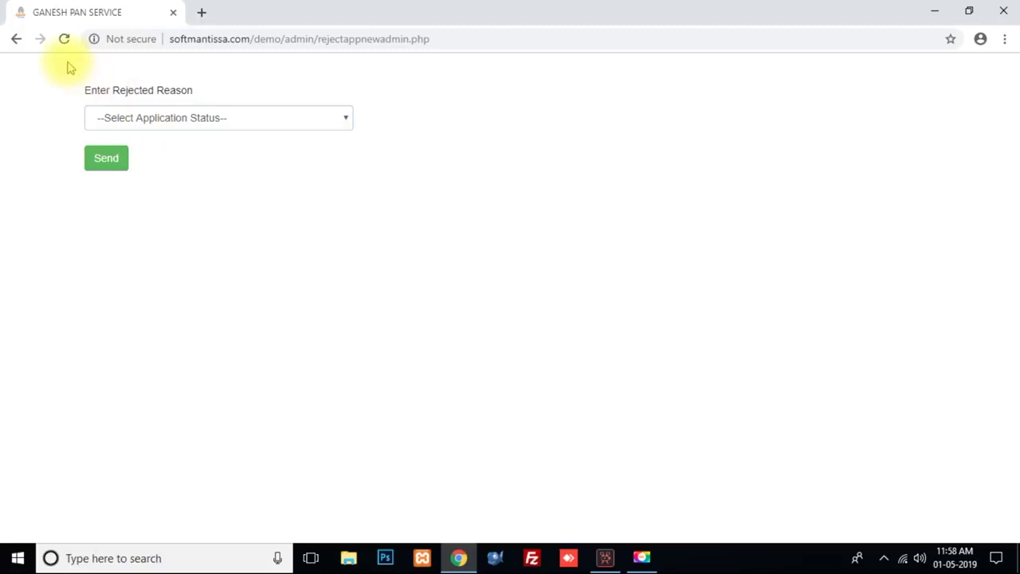
pyautogui.click(14, 44)
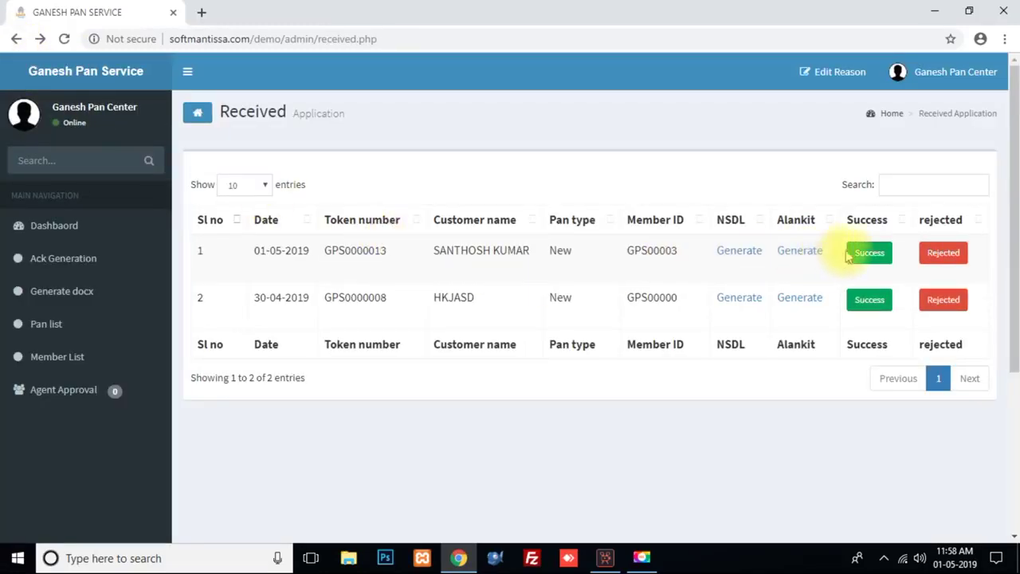
pyautogui.click(869, 255)
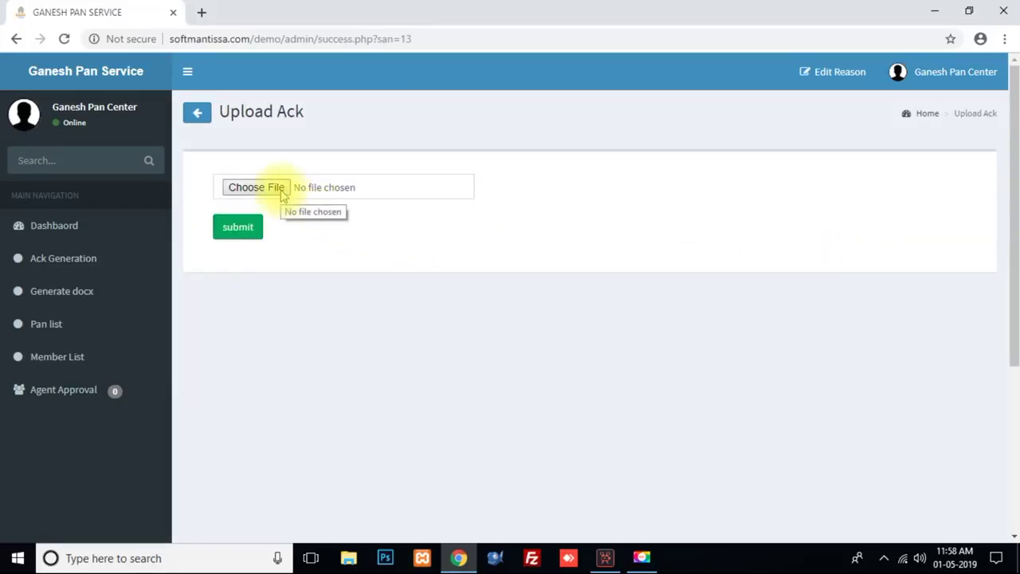
pyautogui.click(282, 192)
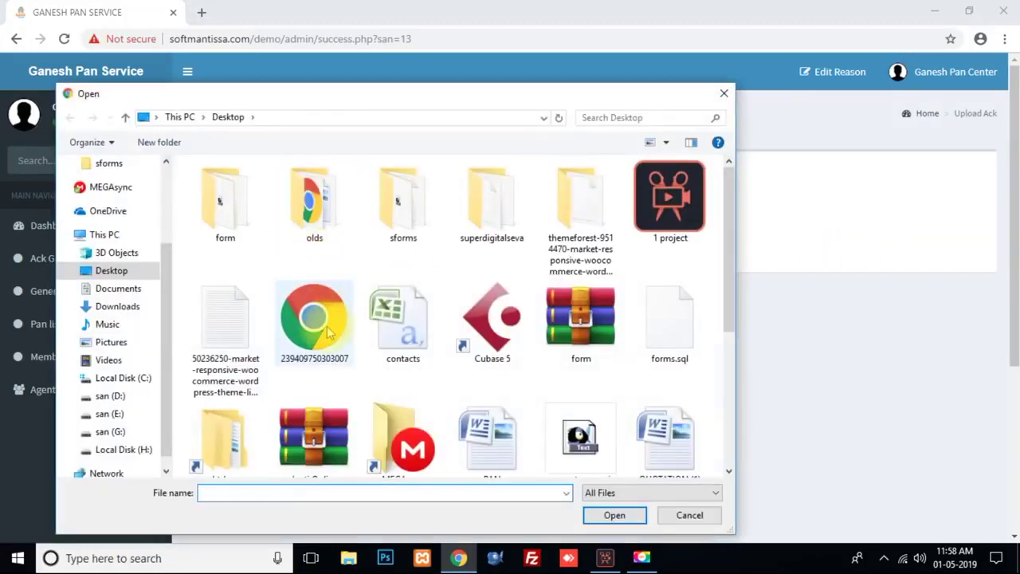
pyautogui.click(326, 330)
pyautogui.click(611, 515)
pyautogui.click(250, 236)
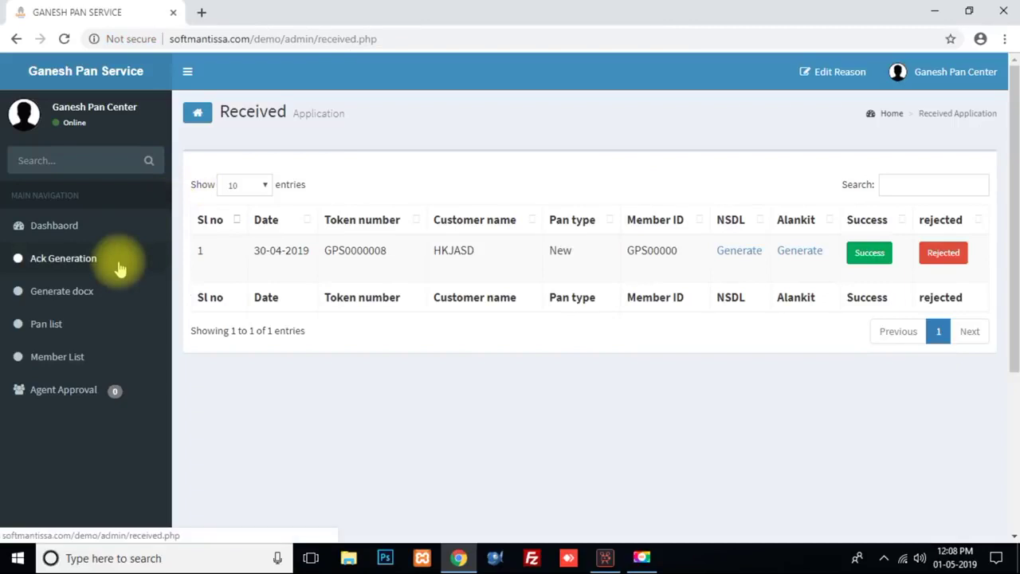
pyautogui.click(102, 292)
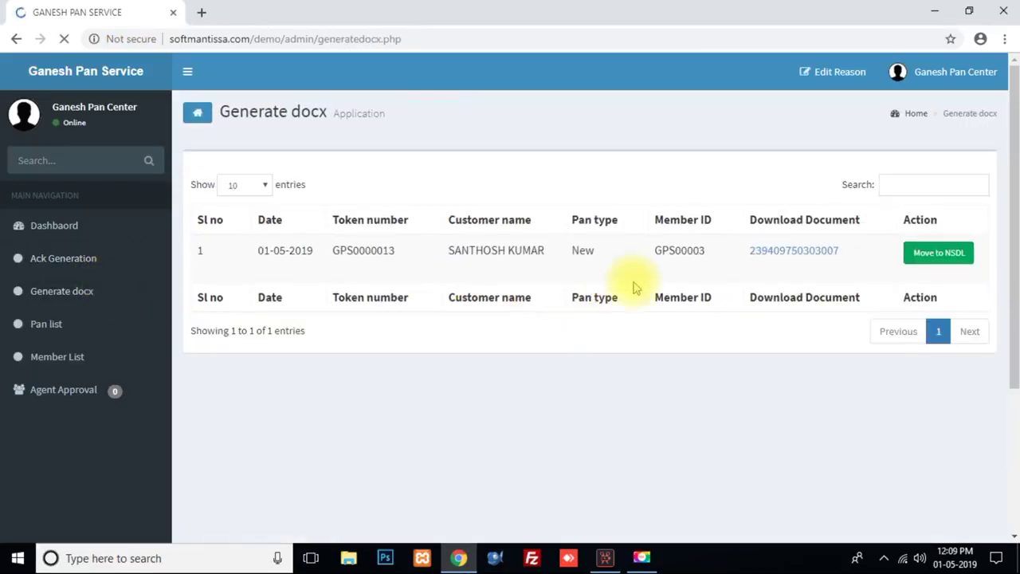
pyautogui.click(799, 254)
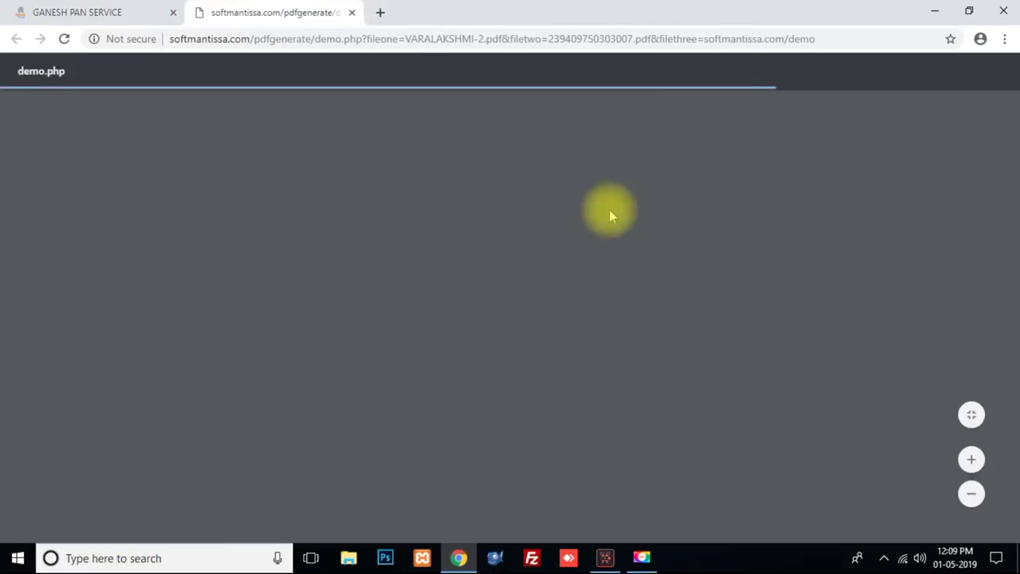
pyautogui.scroll(-3, 611, 229)
pyautogui.scroll(-10, 610, 231)
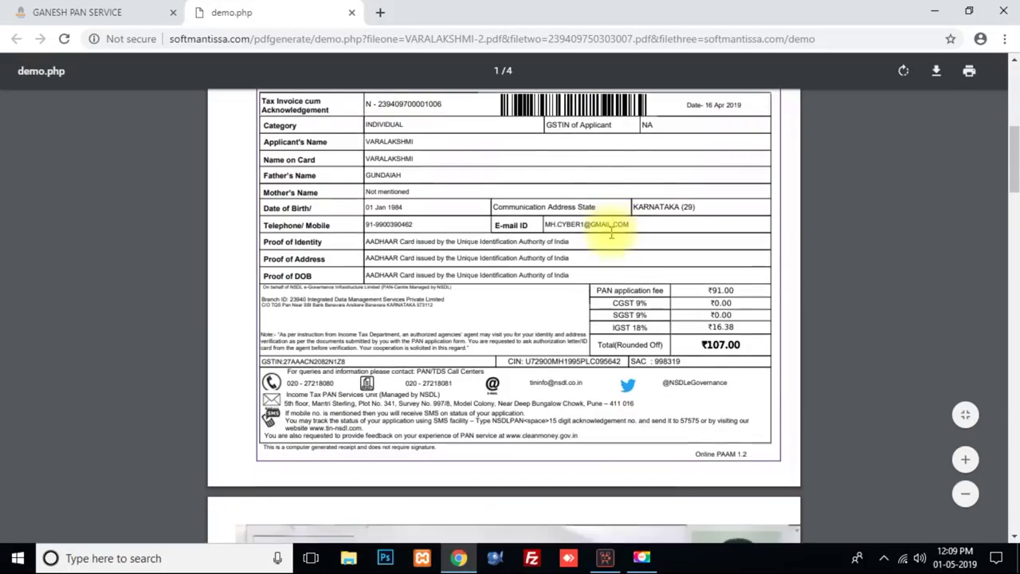
pyautogui.scroll(-5, 611, 233)
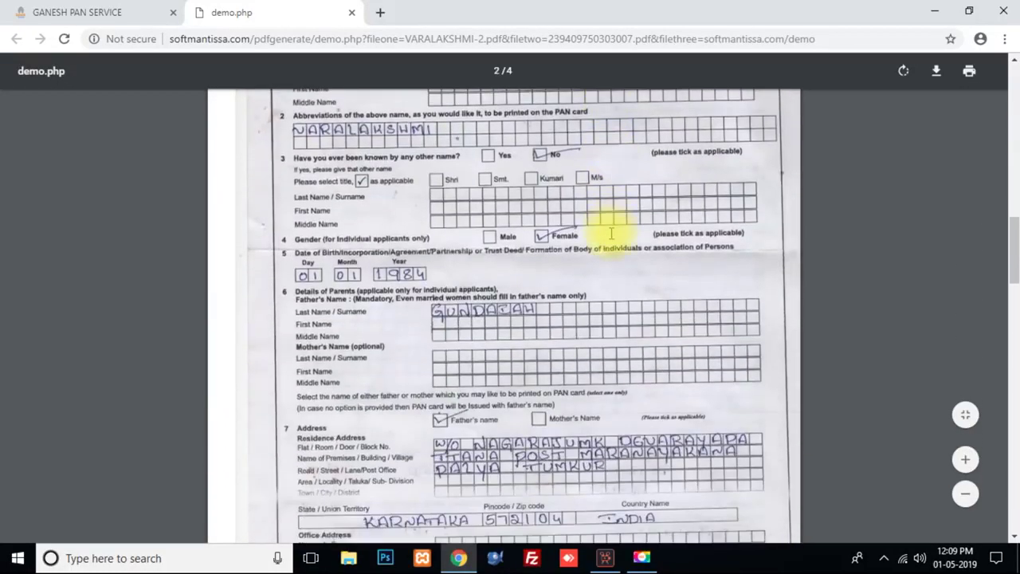
pyautogui.scroll(5, 612, 239)
pyautogui.scroll(10, 611, 239)
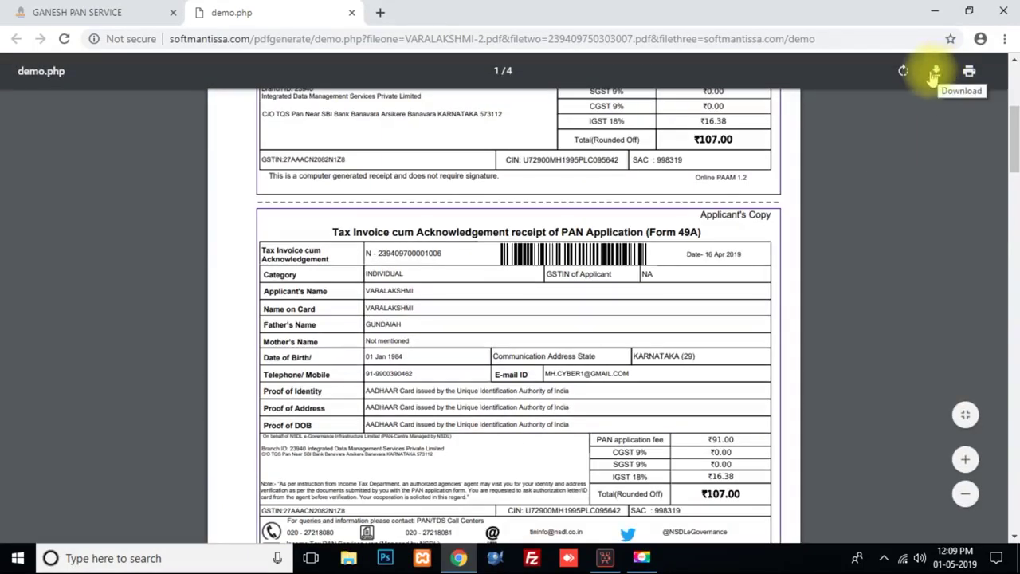
pyautogui.hotkey('ctrl', 'w')
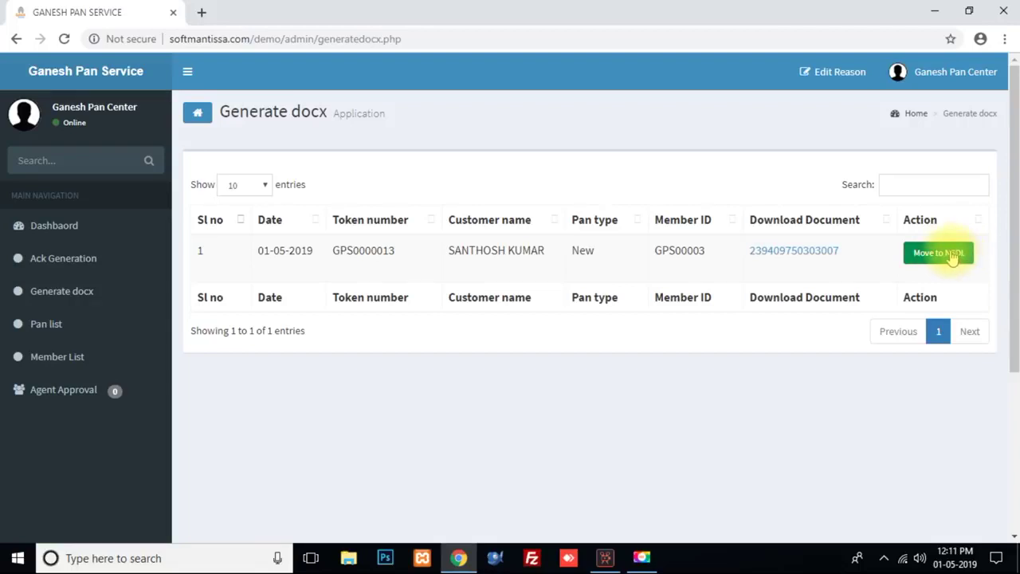
# Step: Move the 01-05-2019 application to NSDL and check it in the PAN list
pyautogui.click(953, 255)
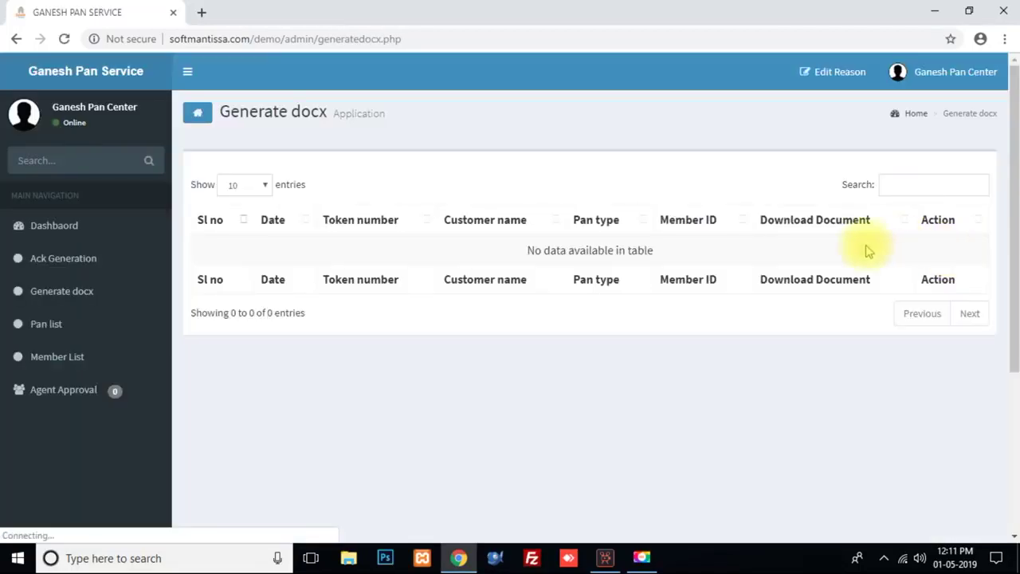
pyautogui.click(107, 323)
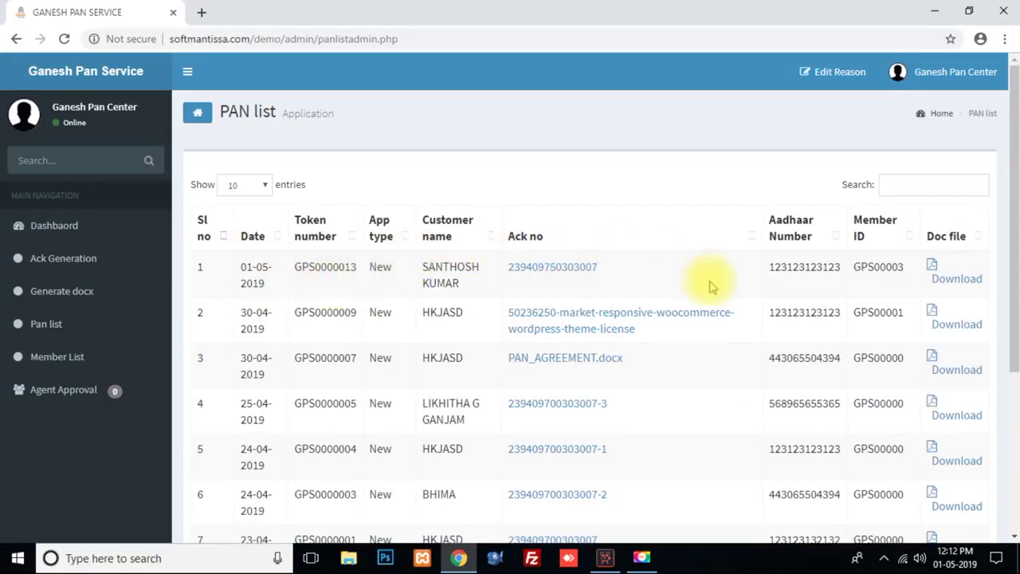
pyautogui.scroll(-1, 708, 350)
pyautogui.scroll(-3, 707, 350)
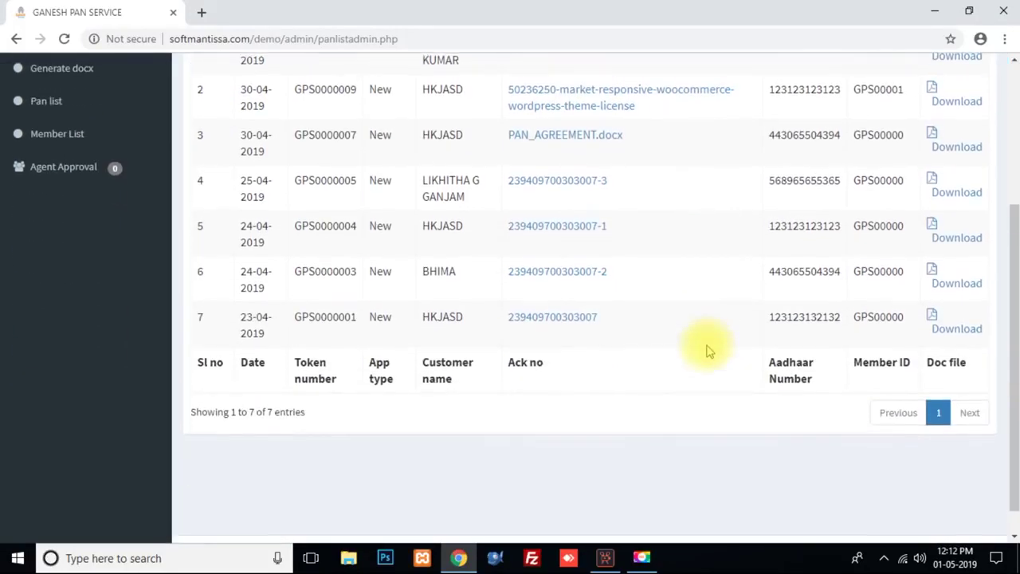
pyautogui.scroll(3, 708, 351)
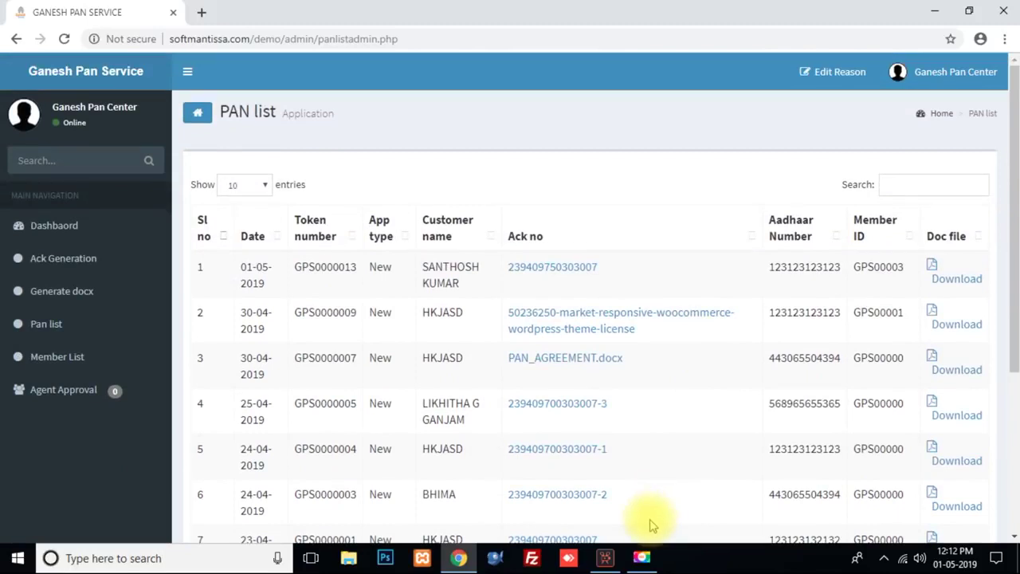